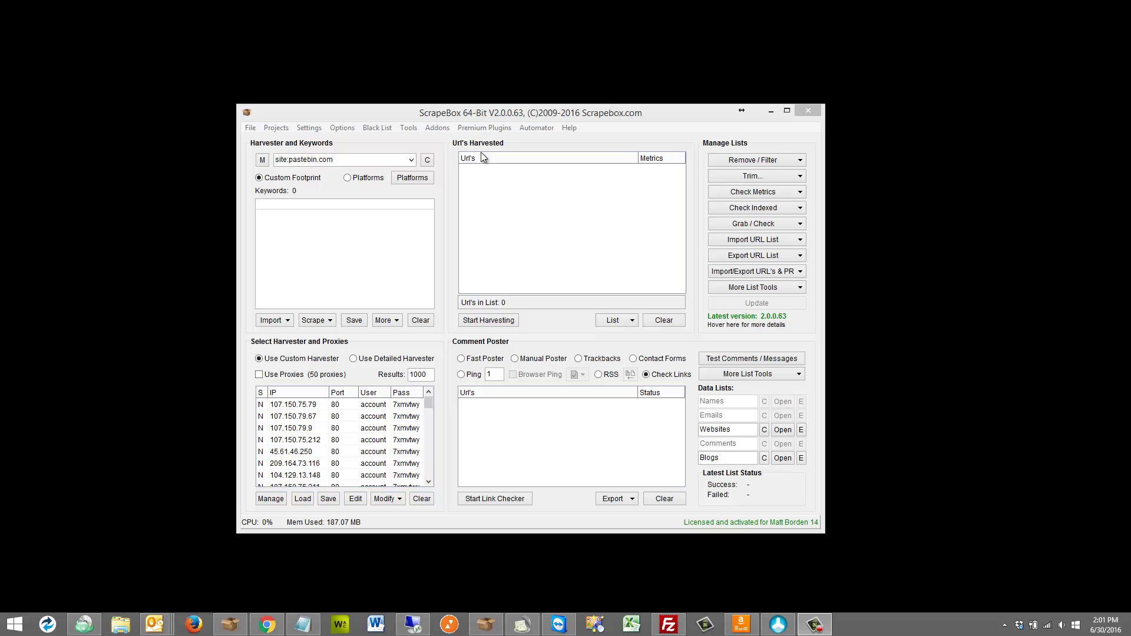
Step: List the available 64-bit plugins and confirm Automator is installed at version 2.0.0.37
click(485, 129)
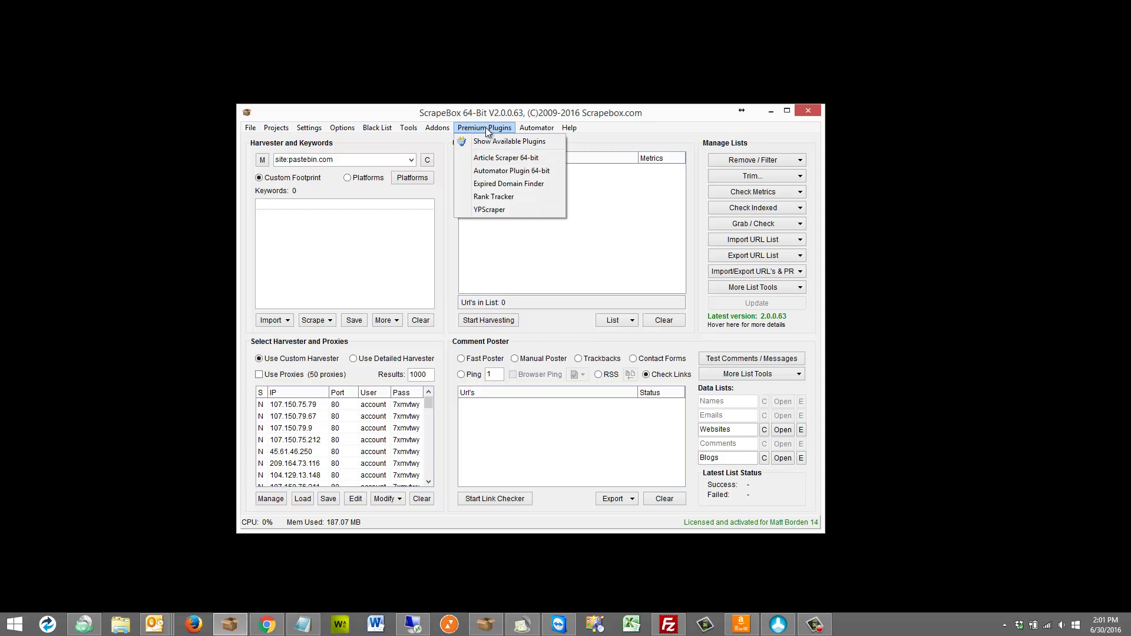
click(489, 141)
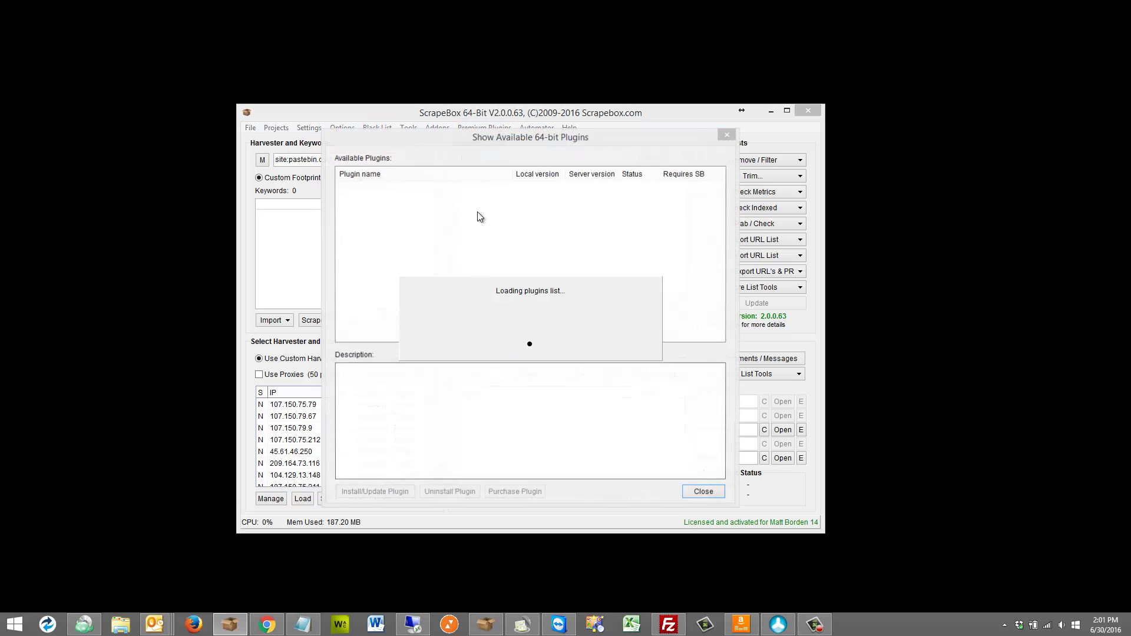
click(365, 199)
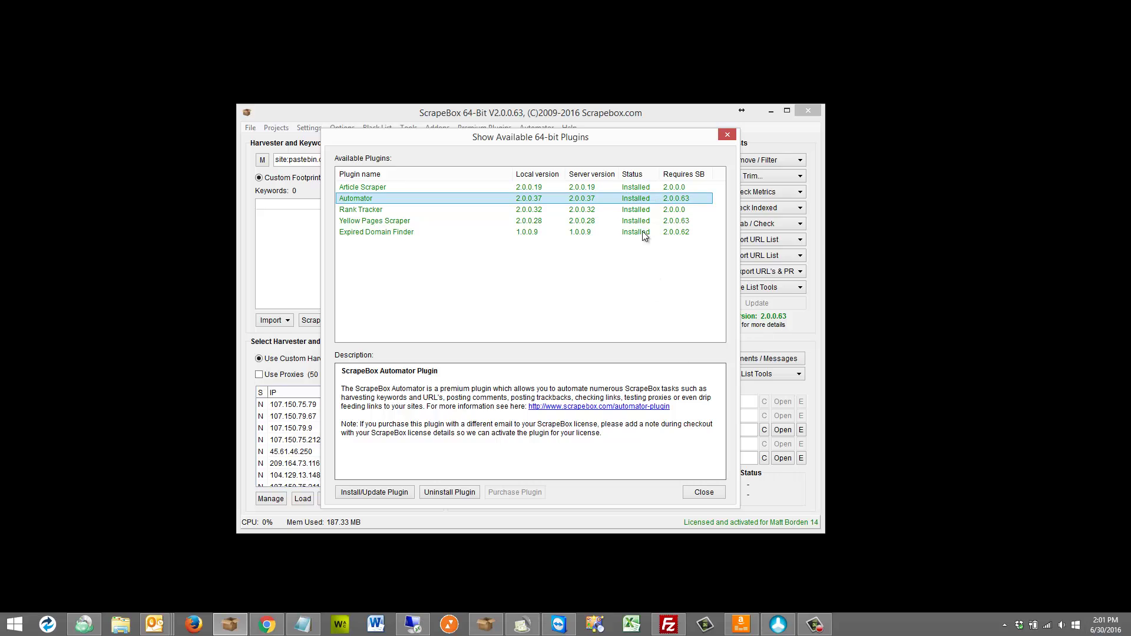
drag(551, 134, 549, 149)
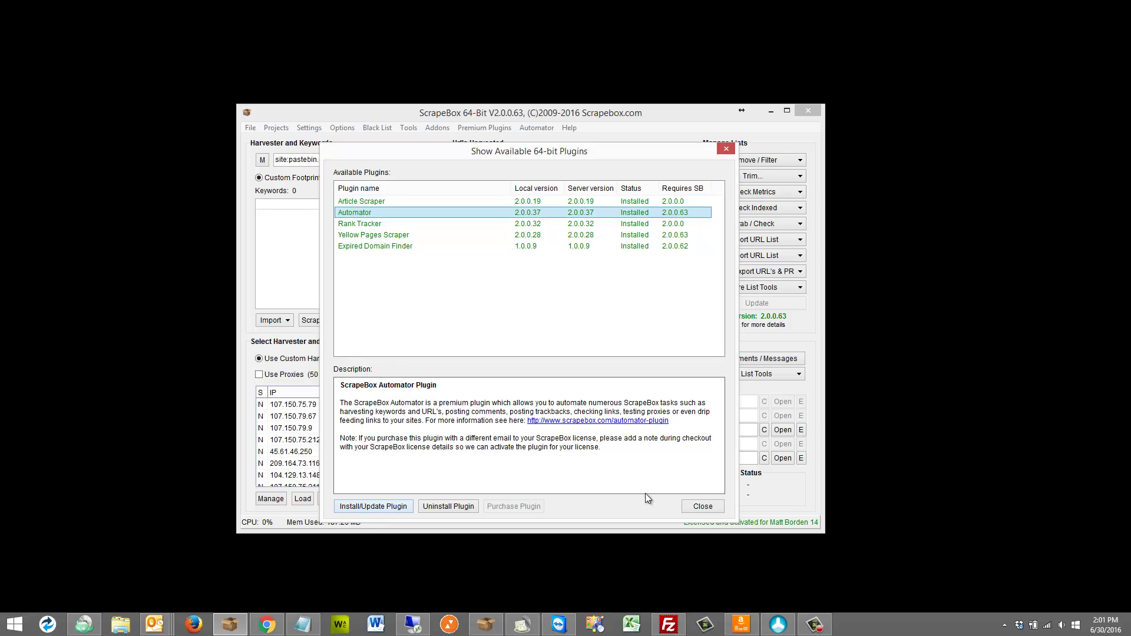
Step: Close the plugins overview and launch Automator Plugin 64-bit from Premium Plugins
click(703, 507)
click(483, 128)
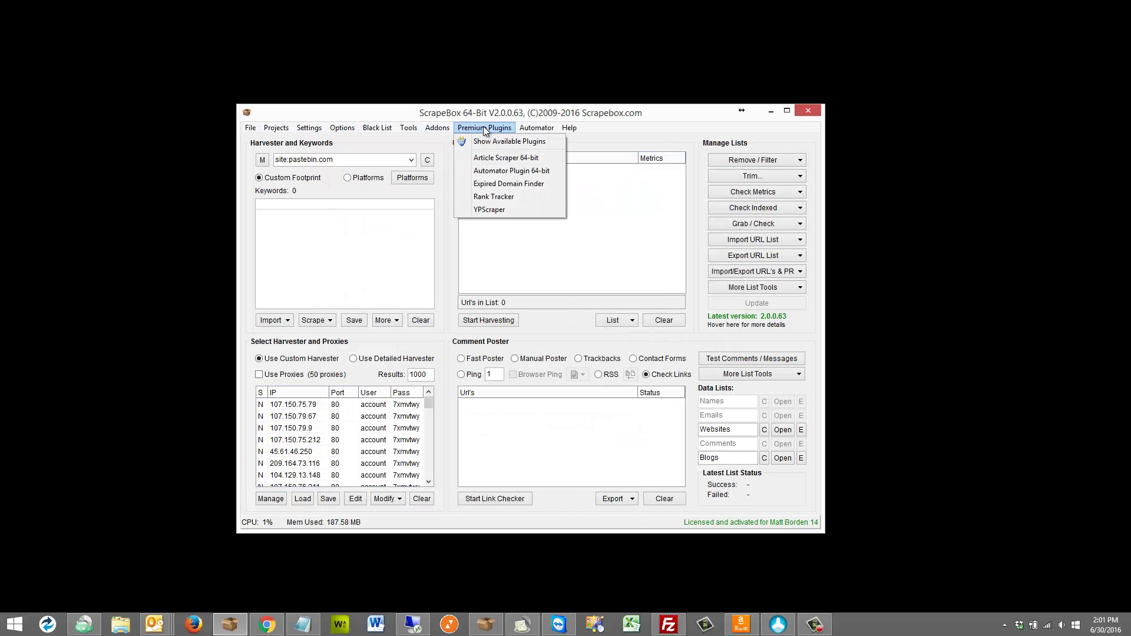
click(484, 128)
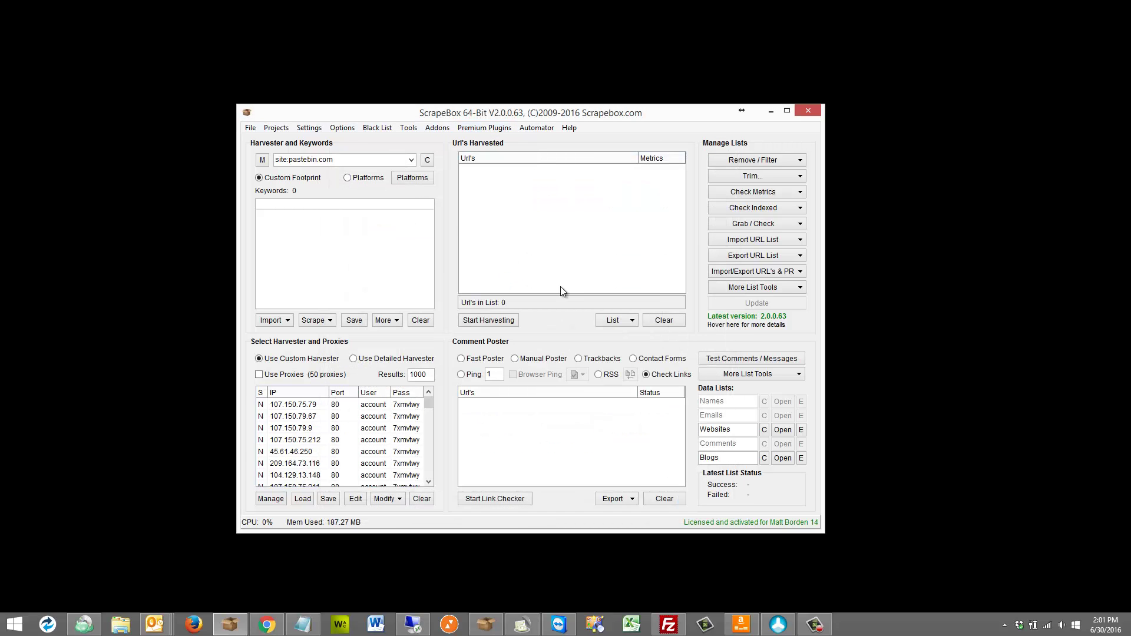
click(502, 128)
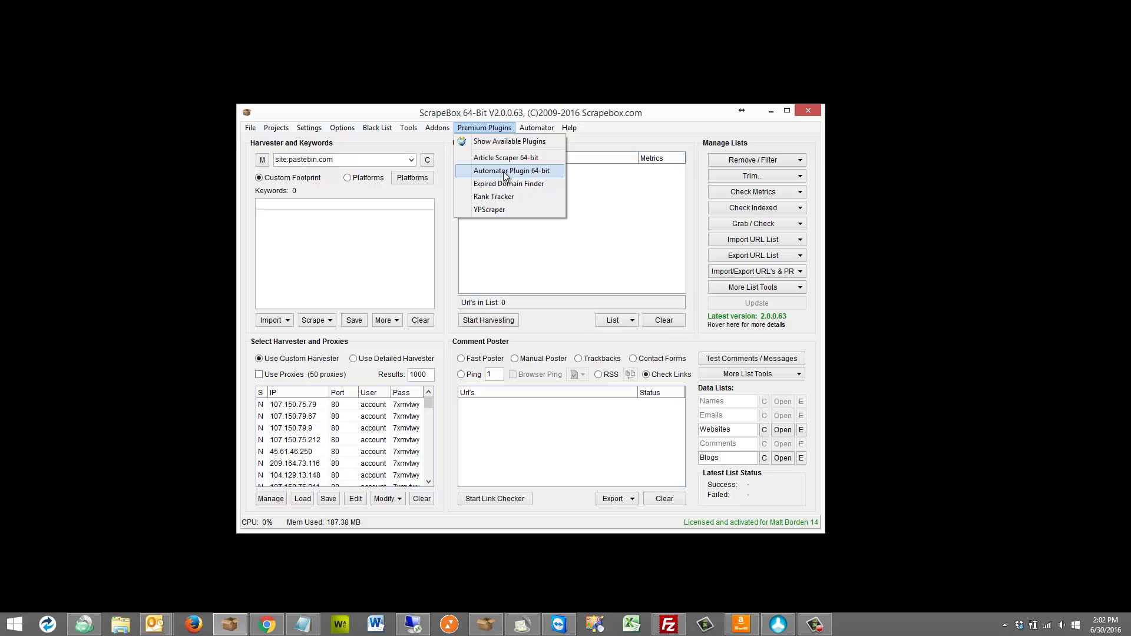
mouse_move(531, 130)
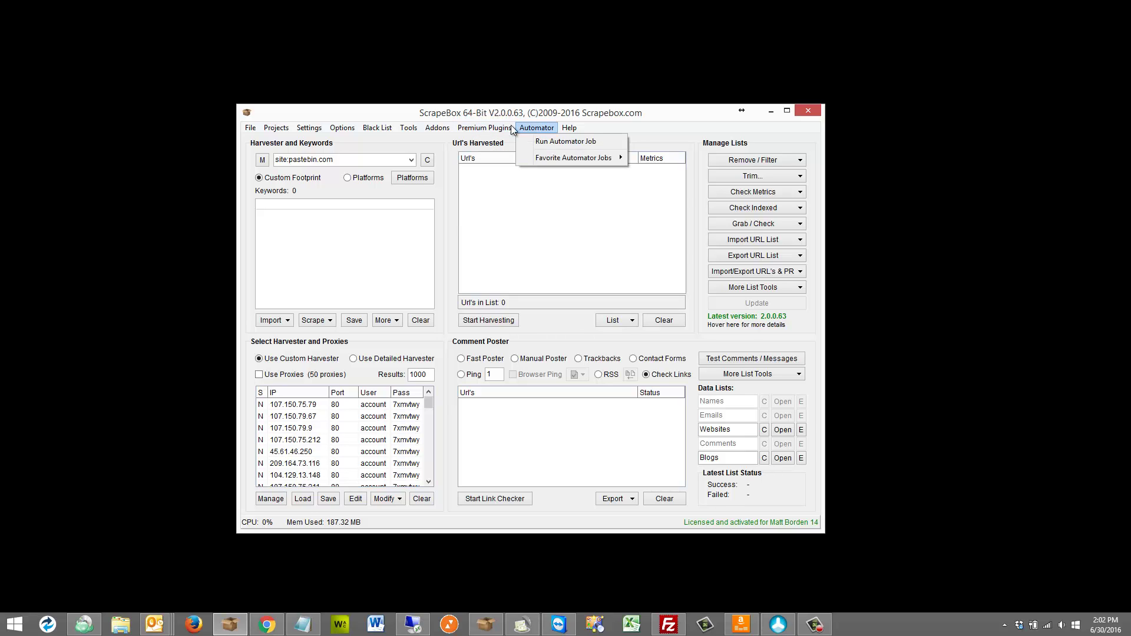
mouse_move(484, 127)
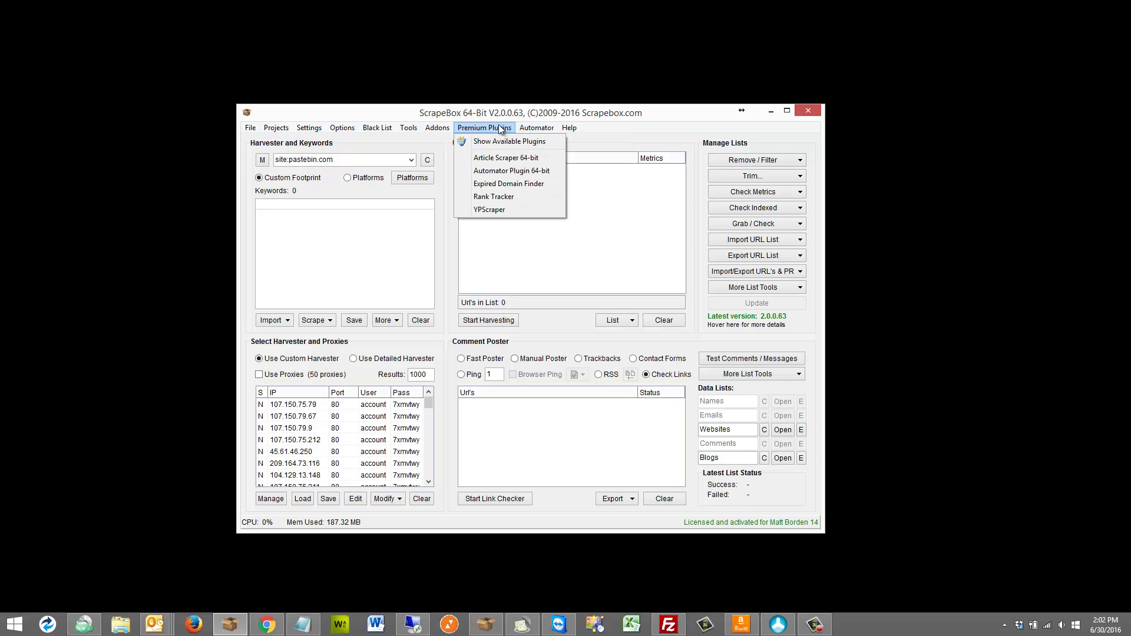
click(507, 172)
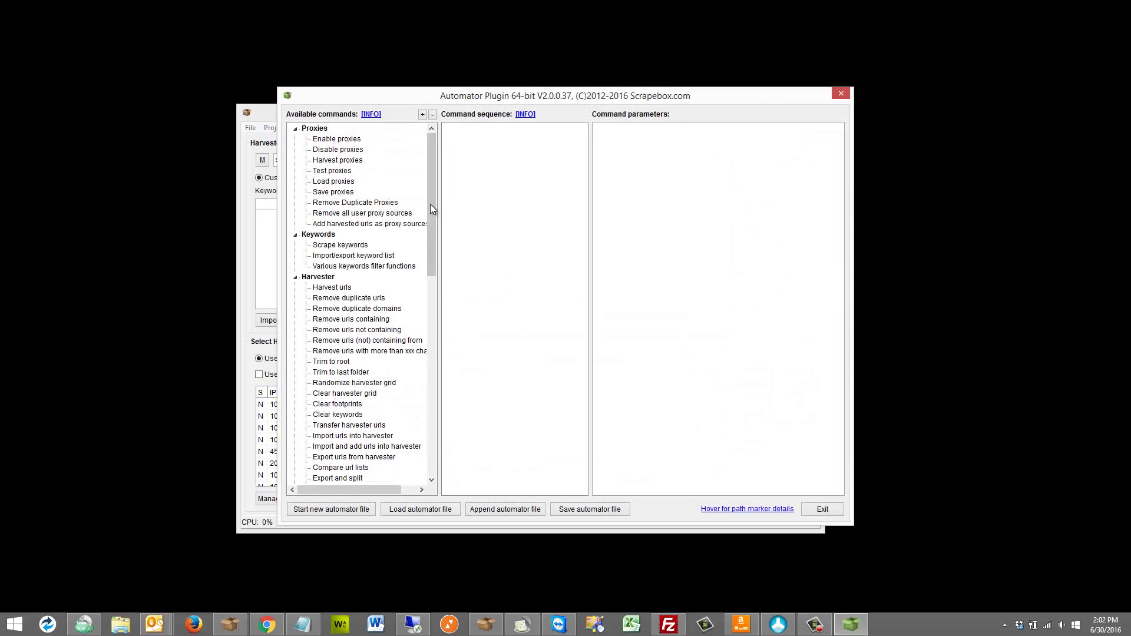
Step: Collapse the Proxies, Keywords, Harvester, Poster, Trackbacks, Ping and Miscellaneous command categories
drag(431, 204, 422, 171)
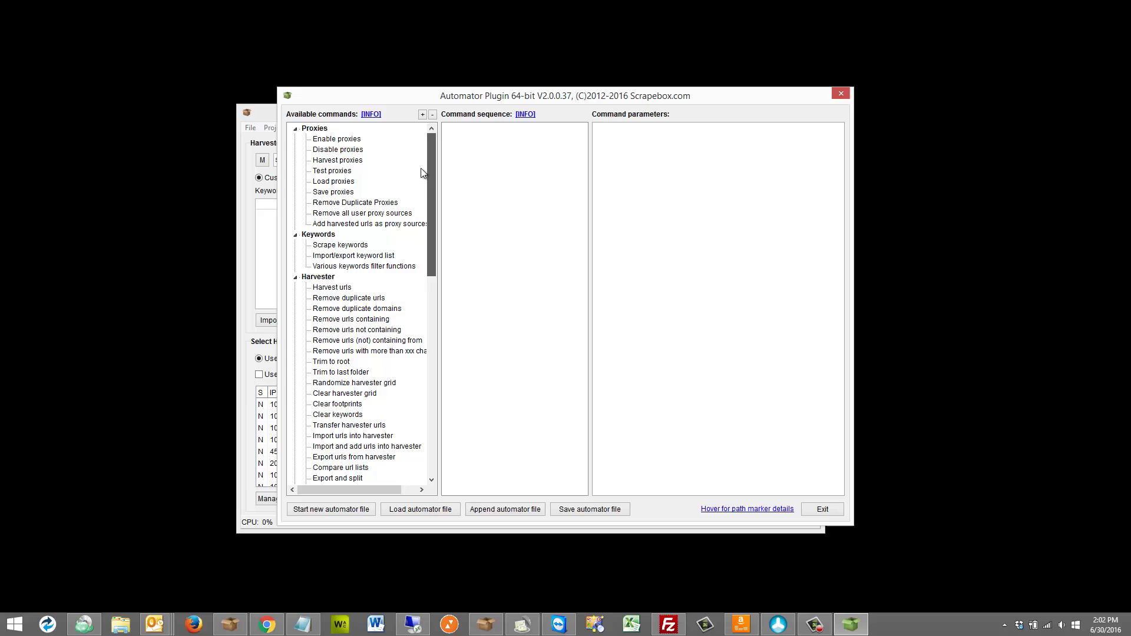
click(296, 130)
click(296, 140)
click(295, 149)
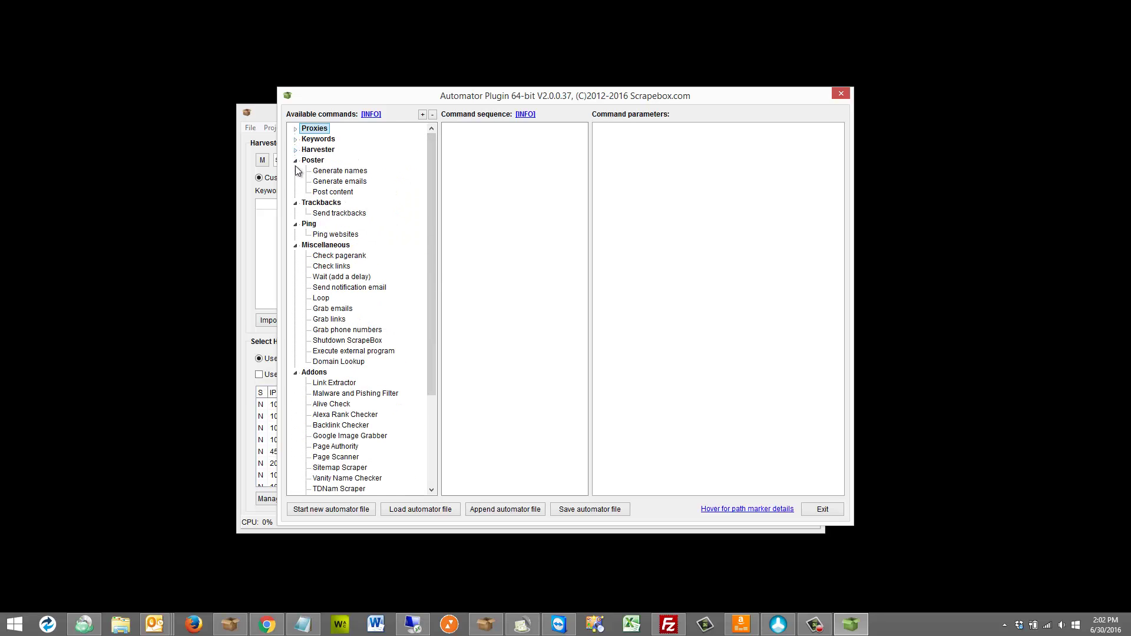
click(296, 161)
click(296, 171)
click(296, 181)
click(296, 192)
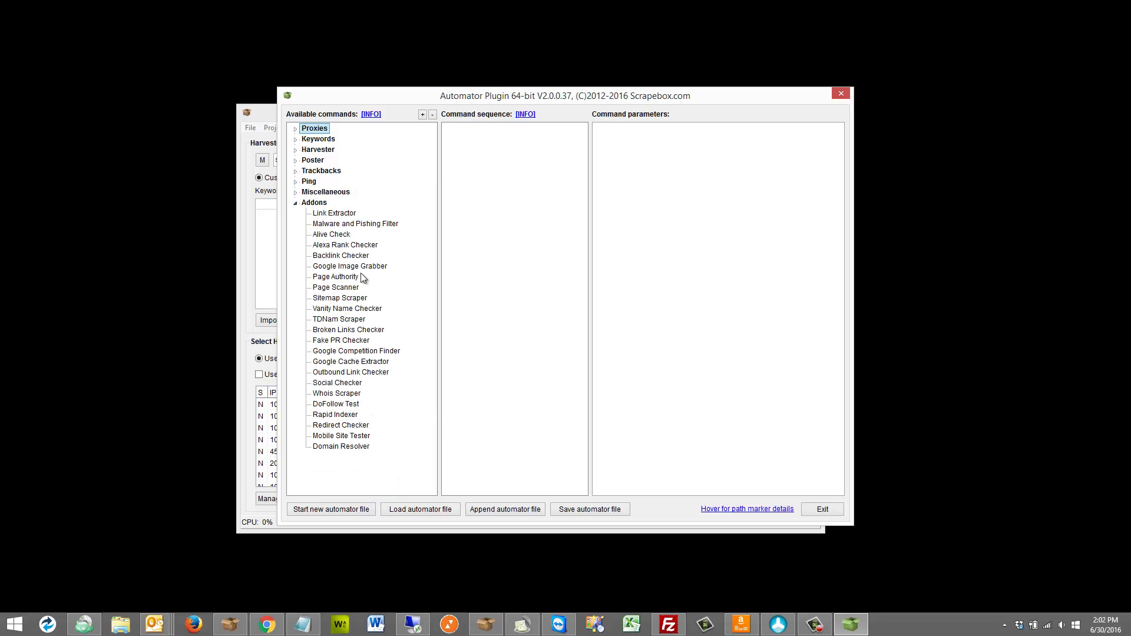
Step: Check the main window's Addons menu without choosing anything, then return to the Automator
click(255, 112)
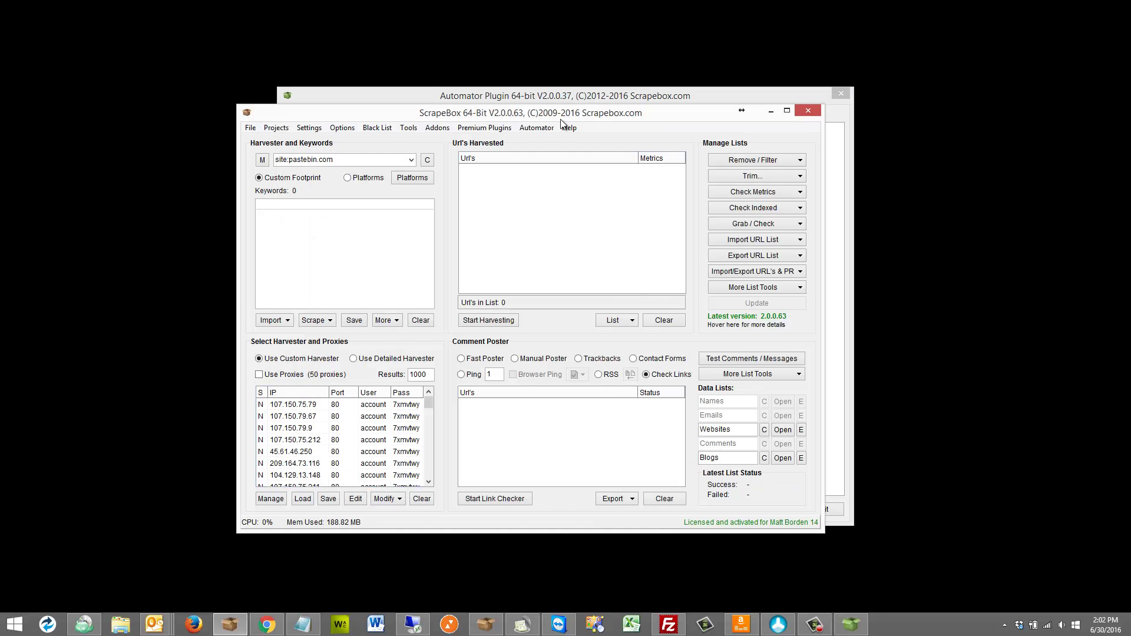
click(437, 128)
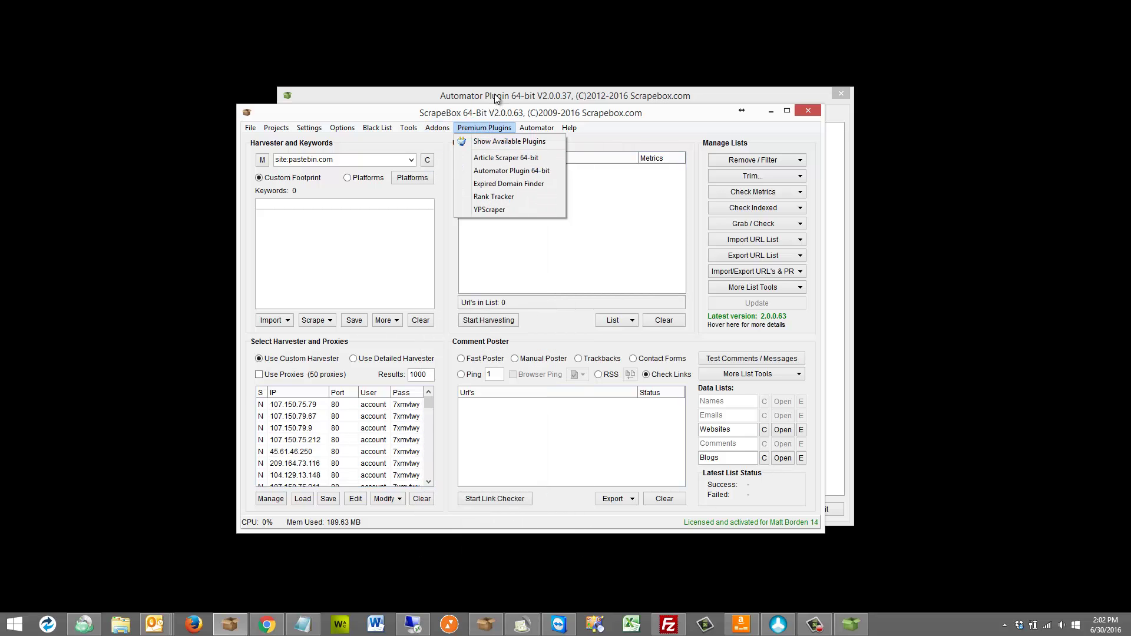
click(434, 190)
click(542, 101)
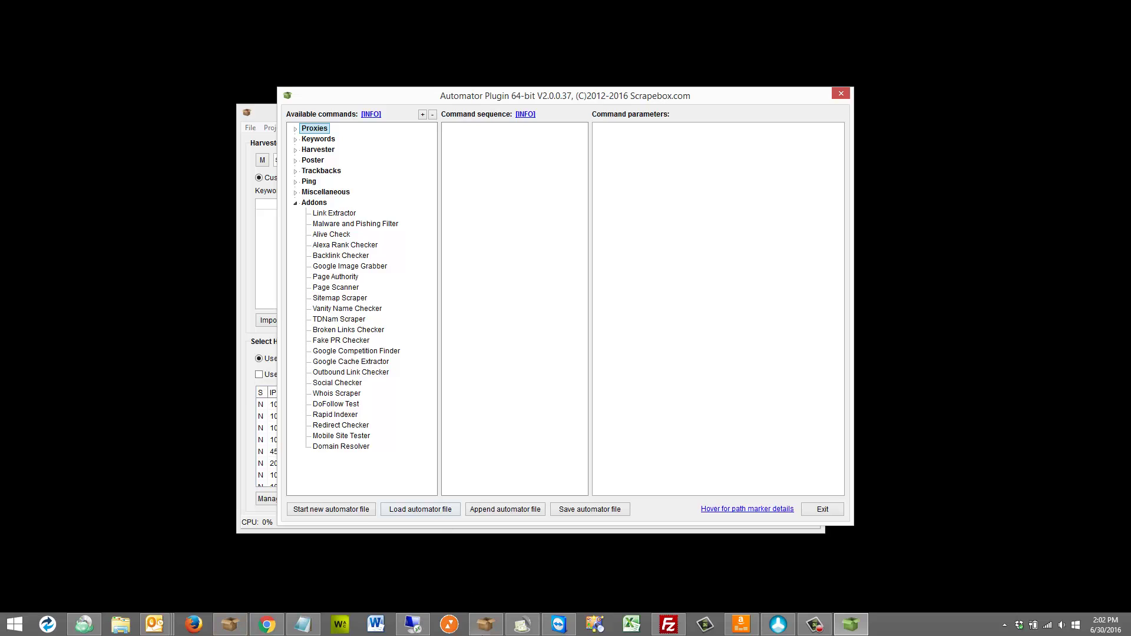
mouse_move(489, 632)
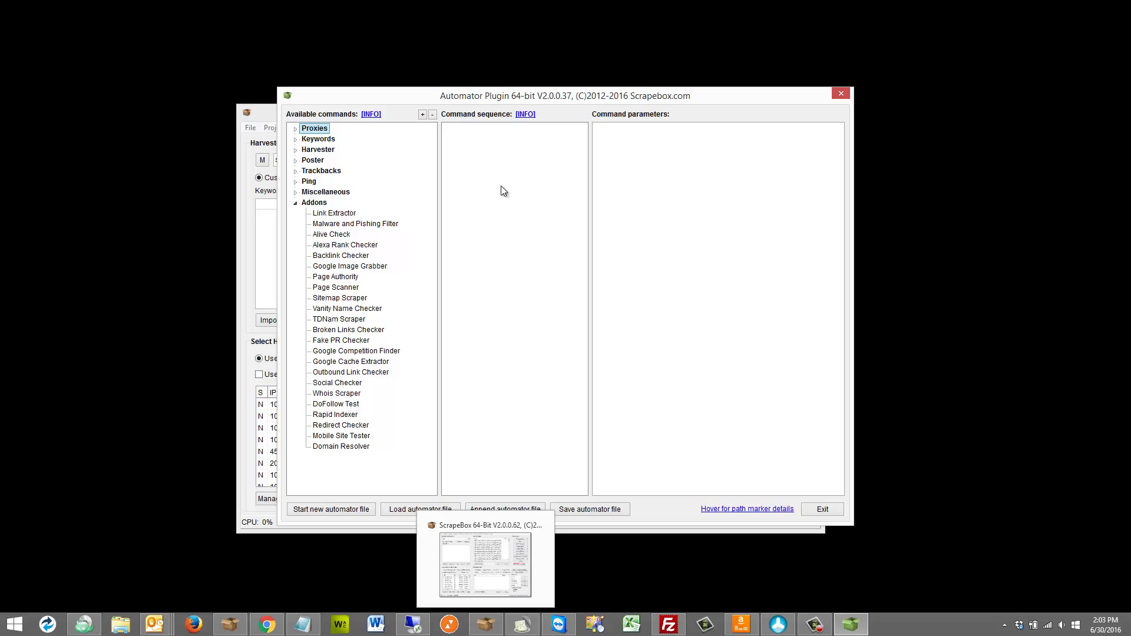
Step: Collapse Addons, expand Proxies, and add Harvest proxies and Save proxies to the sequence
click(295, 203)
click(294, 128)
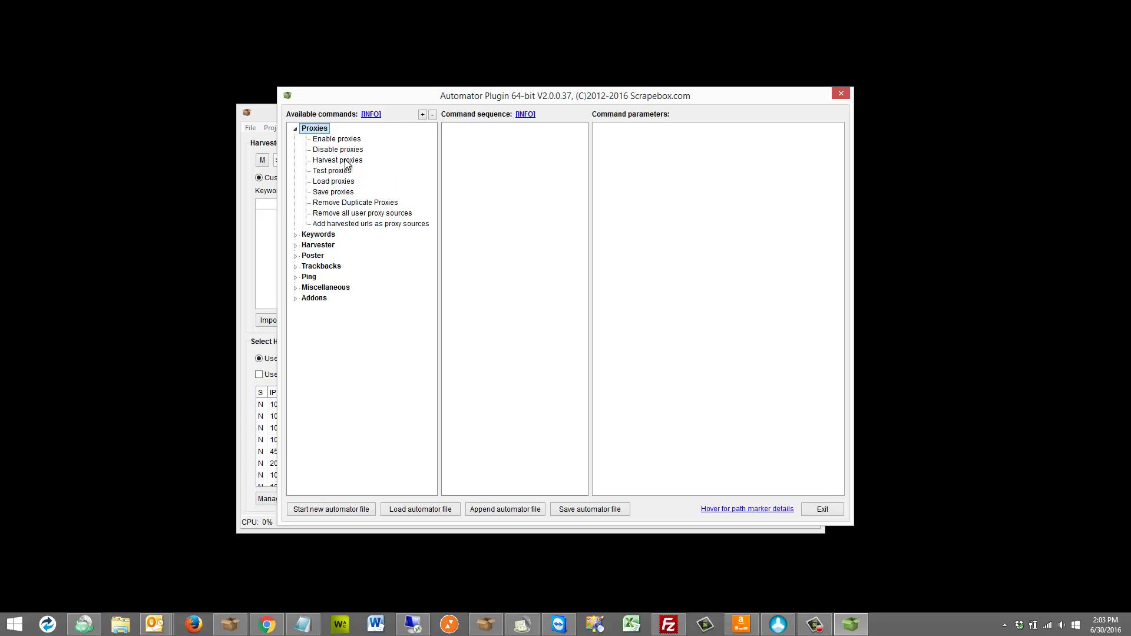
double_click(346, 161)
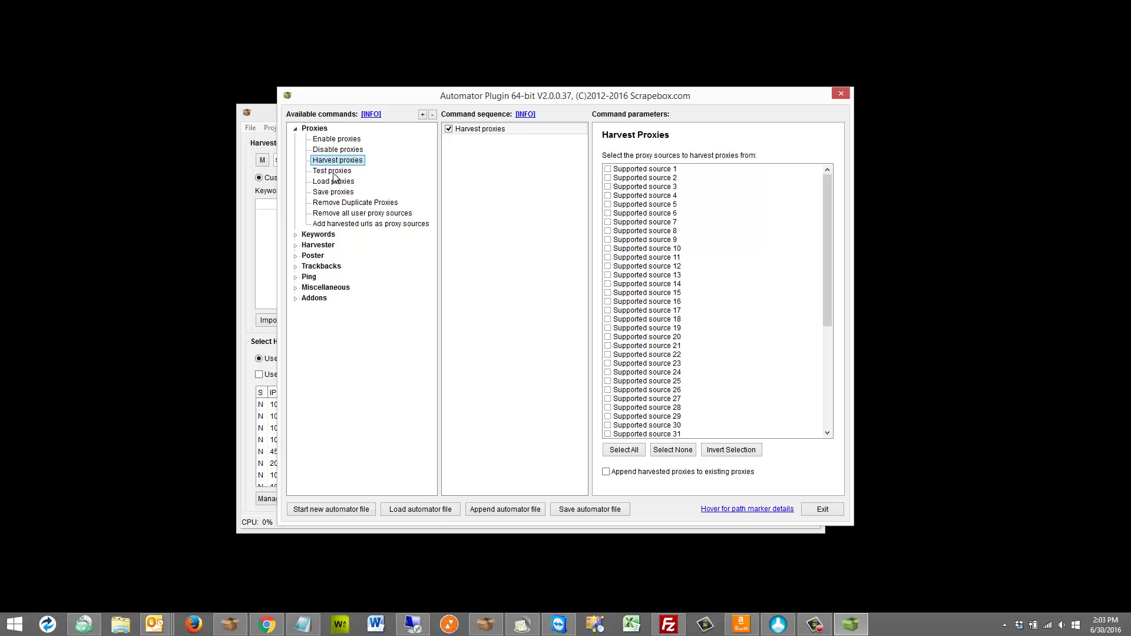
double_click(341, 192)
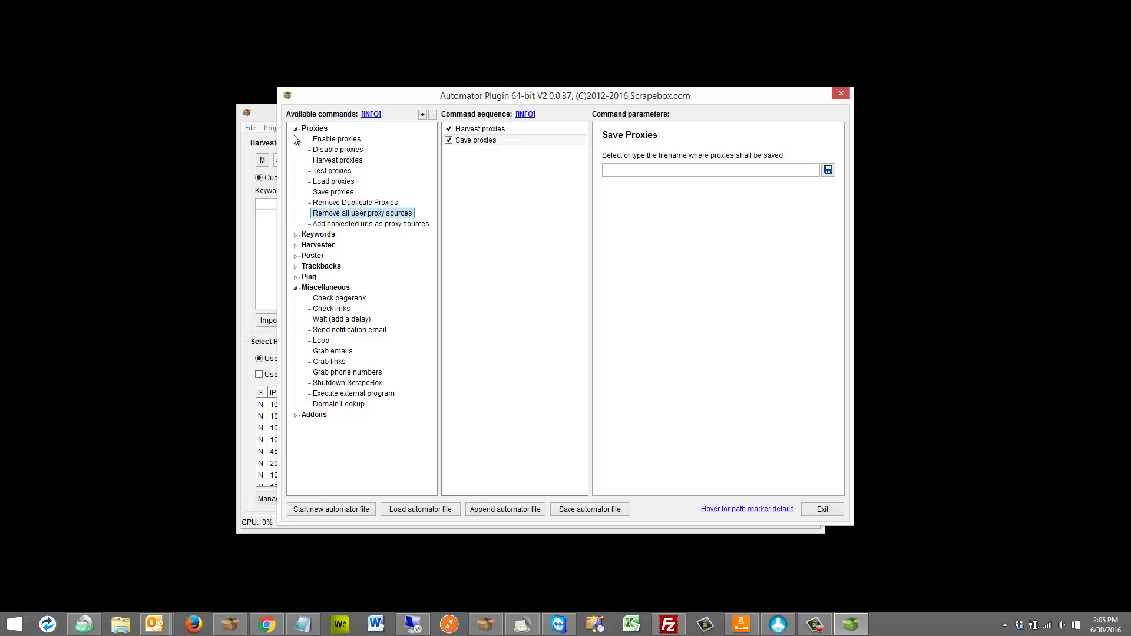
Step: Delete the Harvest proxies and Save proxies steps, leaving the sequence empty
click(479, 130)
right_click(479, 129)
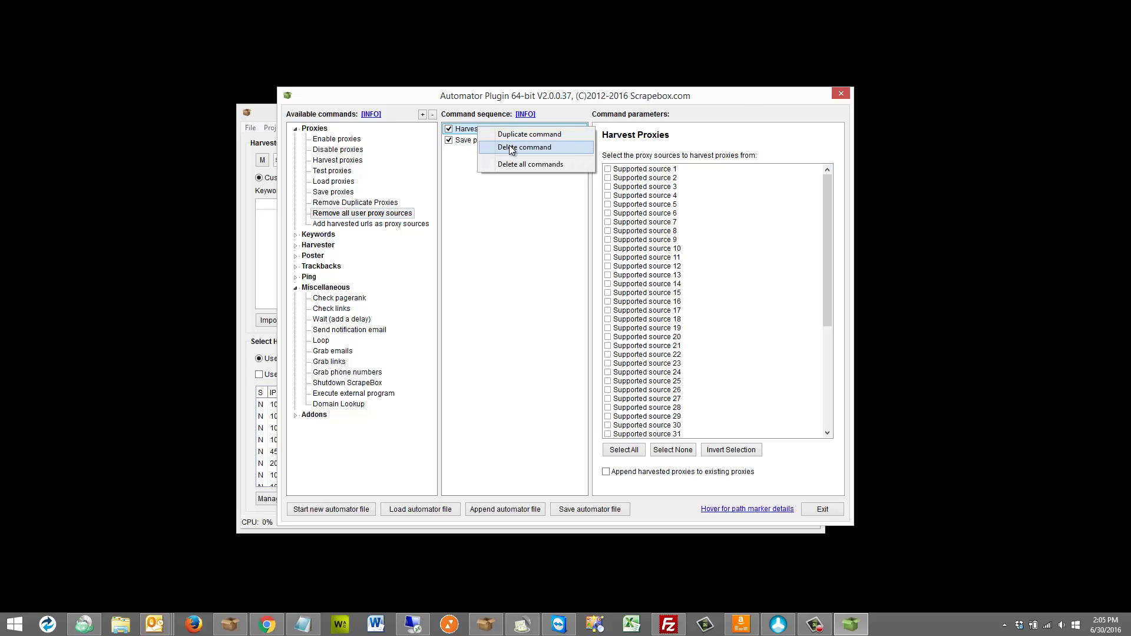
click(510, 147)
click(480, 129)
right_click(482, 130)
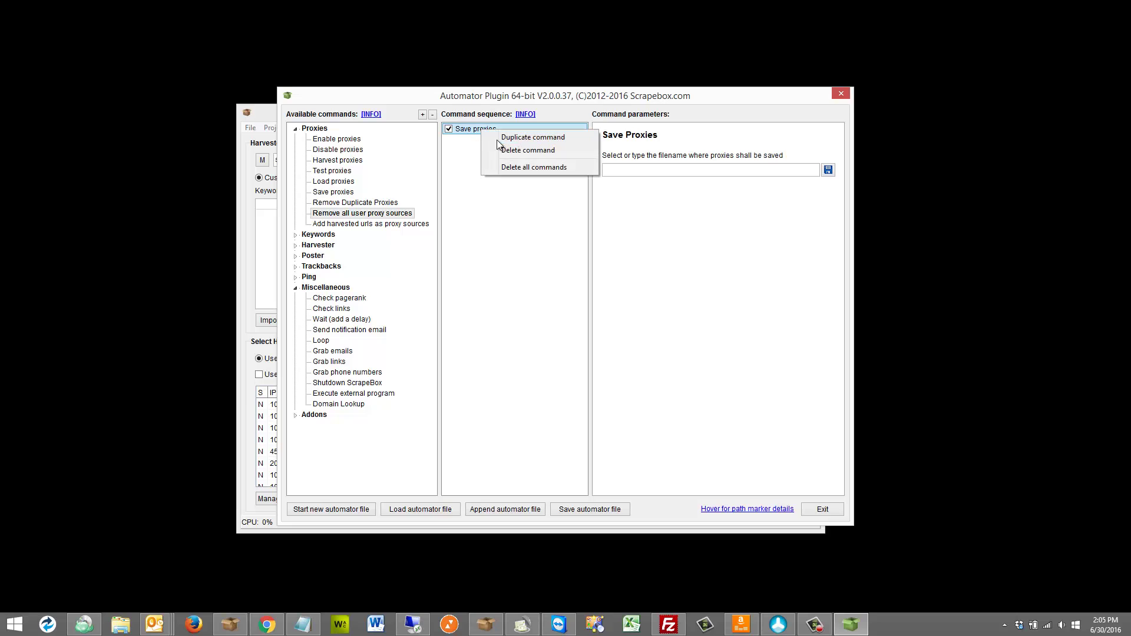
click(512, 145)
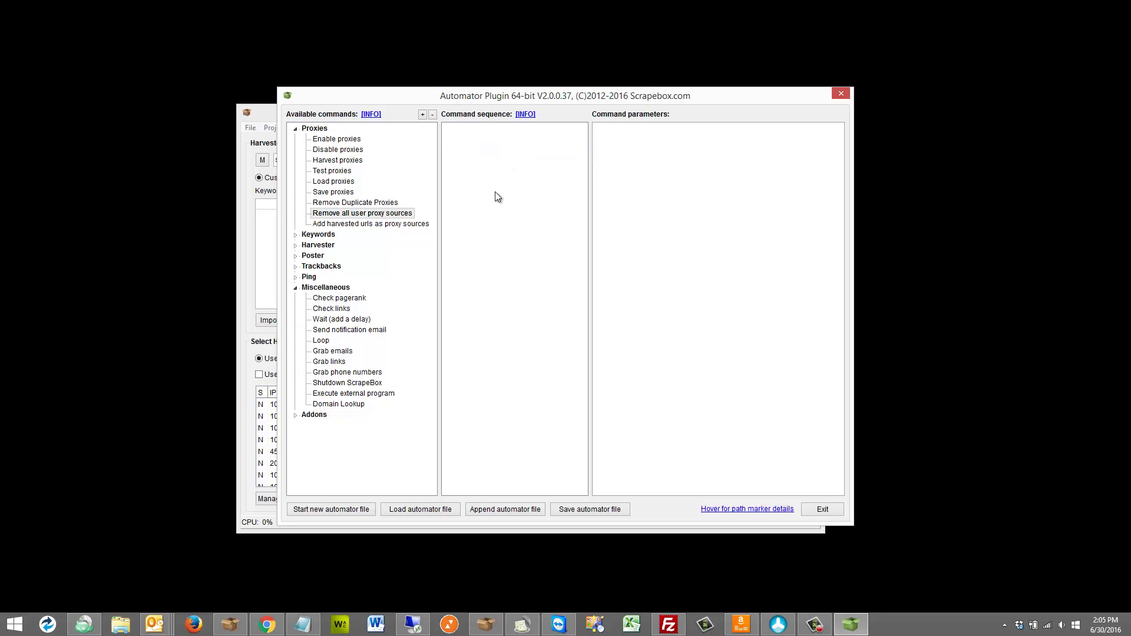
Step: Make Various keywords filter functions and Harvest urls the first two sequence steps
click(295, 235)
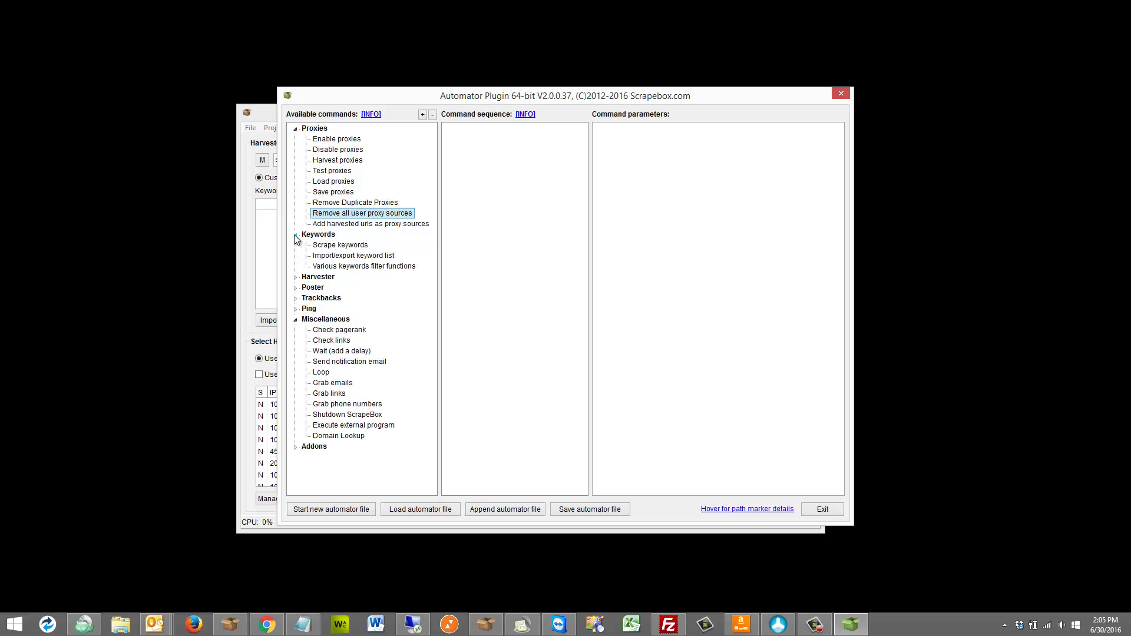
double_click(374, 267)
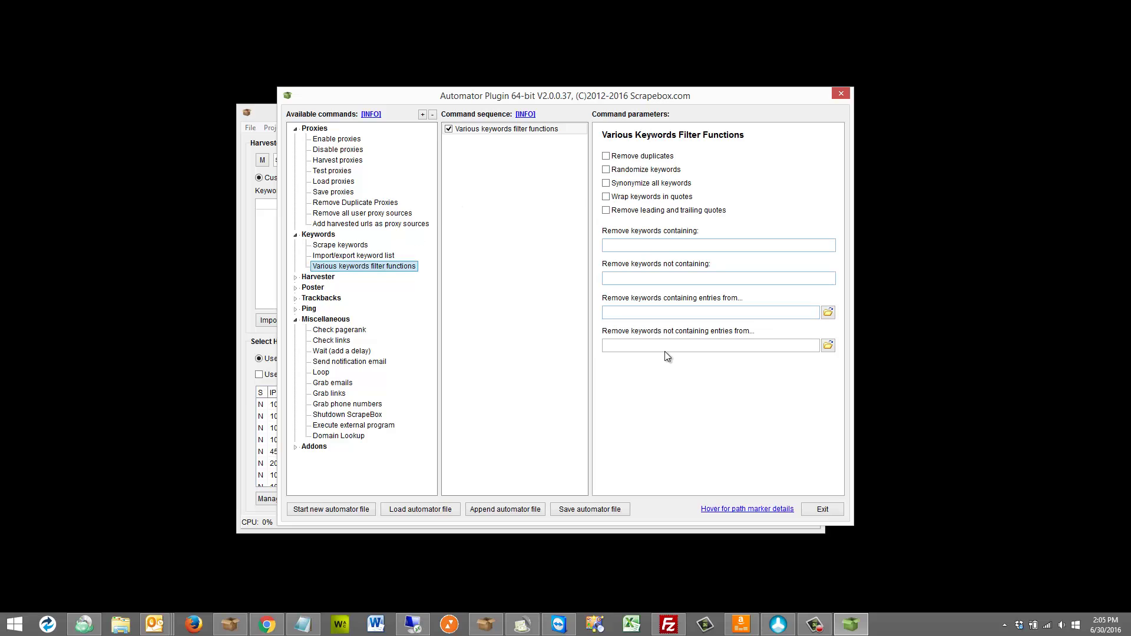
click(296, 128)
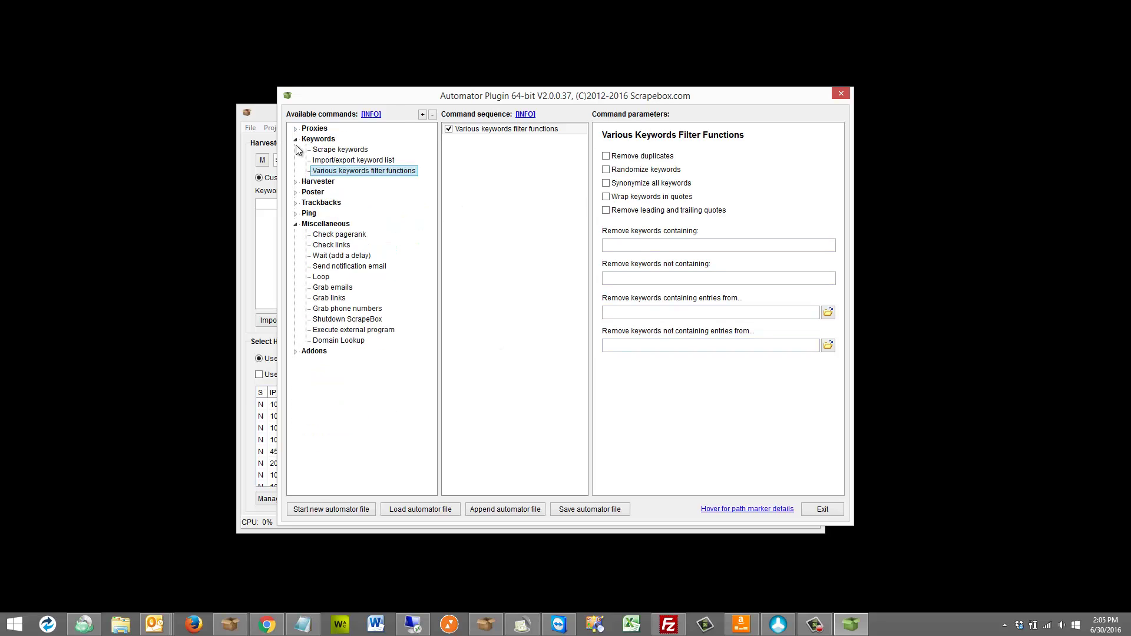
click(296, 139)
click(296, 150)
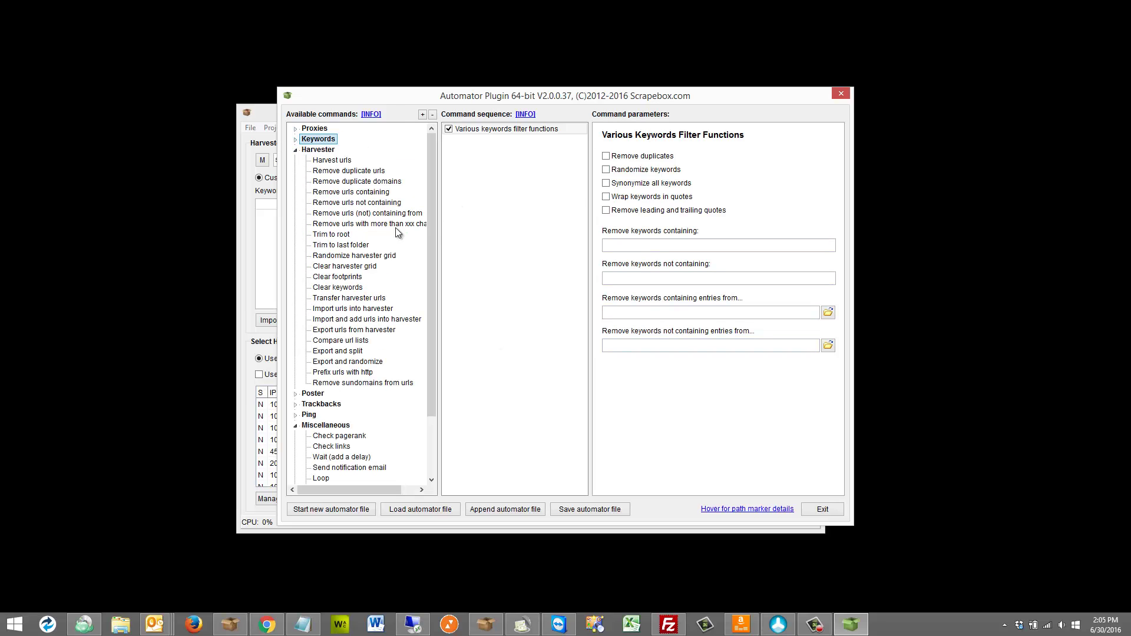
double_click(350, 162)
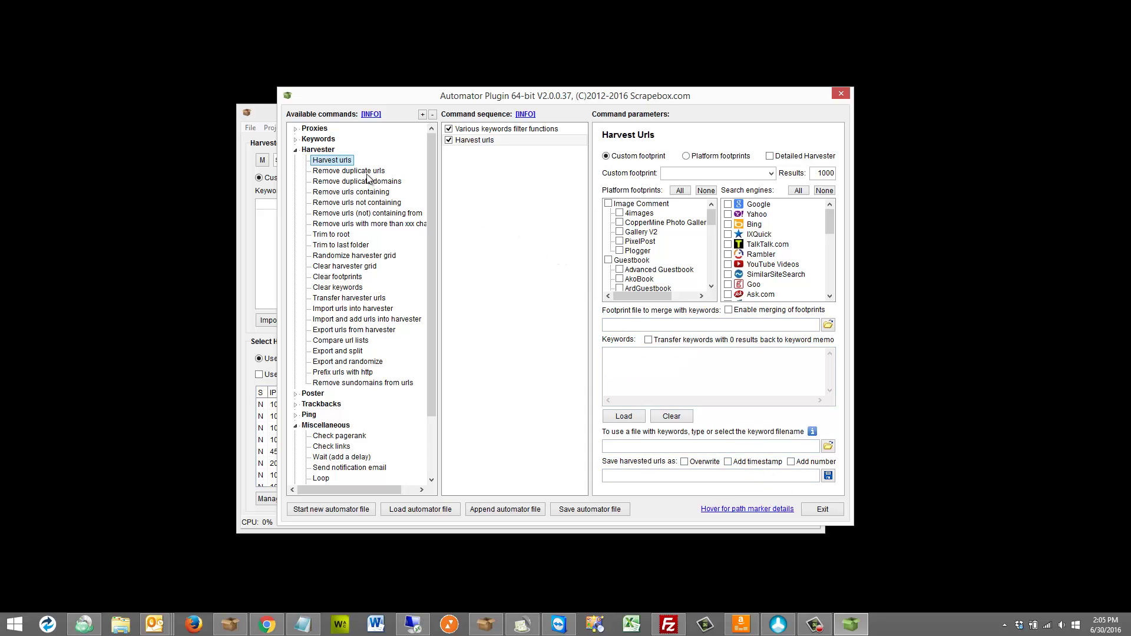
Step: Append Remove urls (not) containing from, Remove urls not containing and Export urls from harvester as steps three to five
double_click(378, 216)
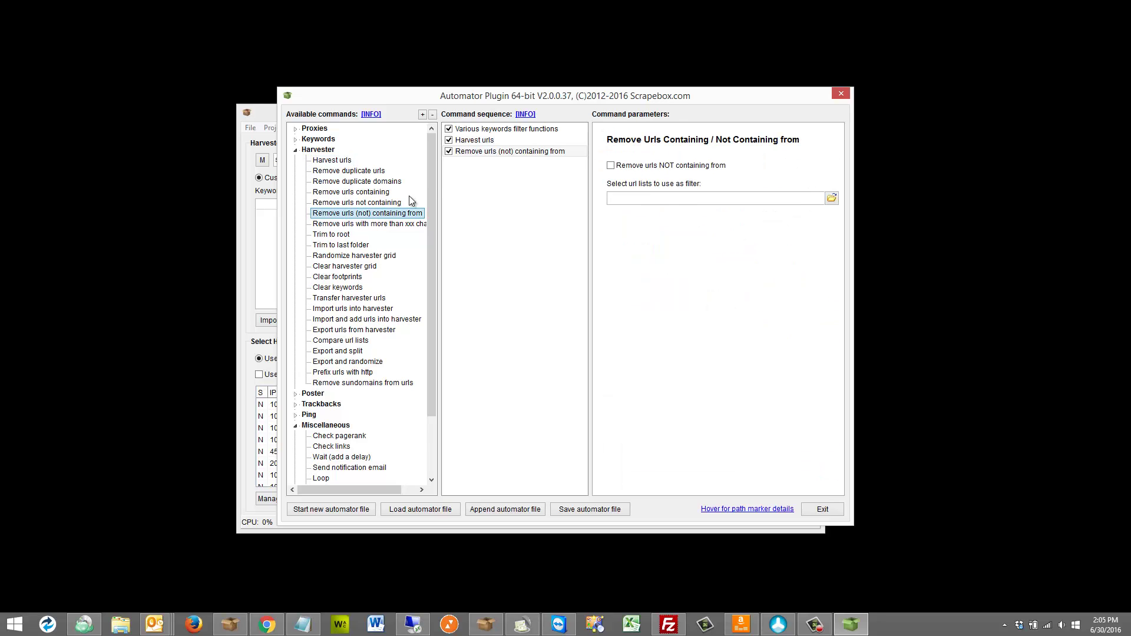
click(469, 153)
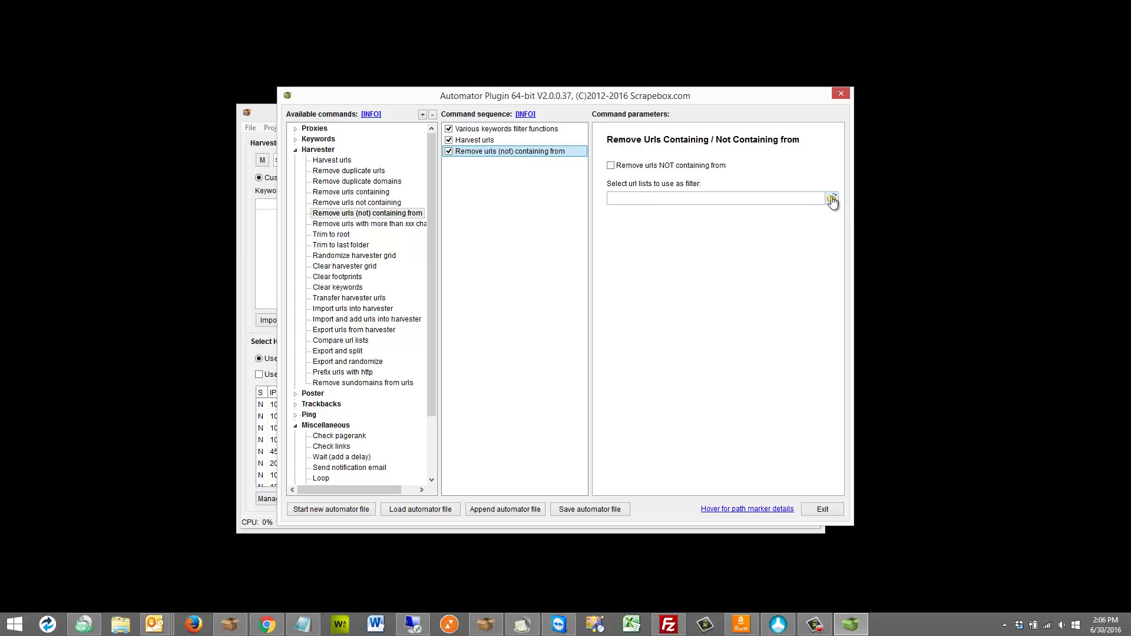
drag(383, 204, 481, 185)
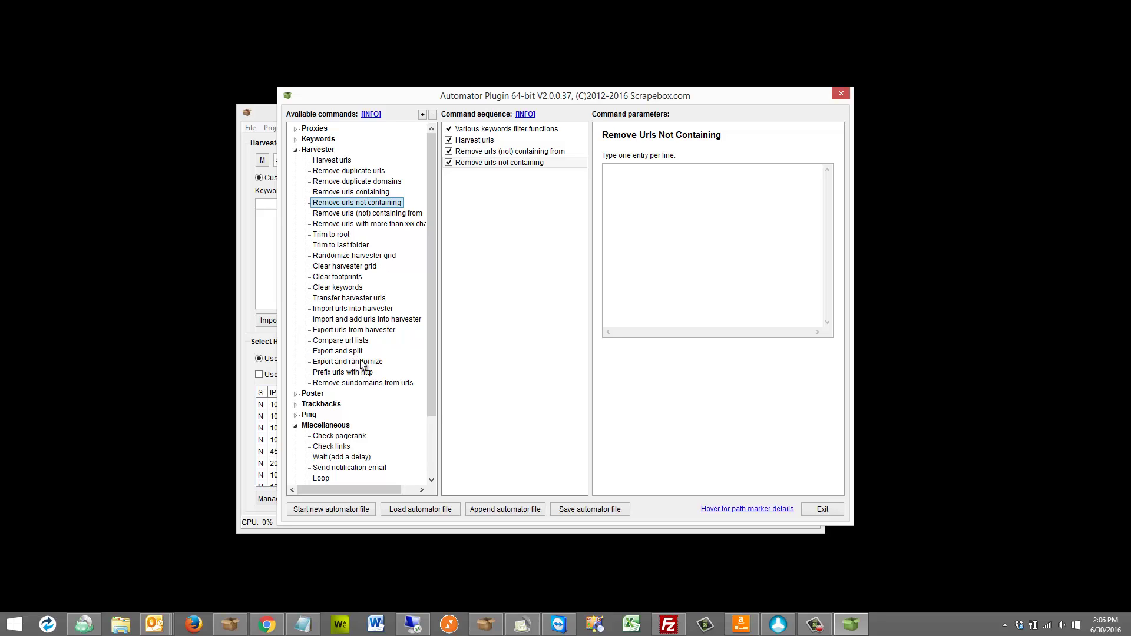
double_click(356, 330)
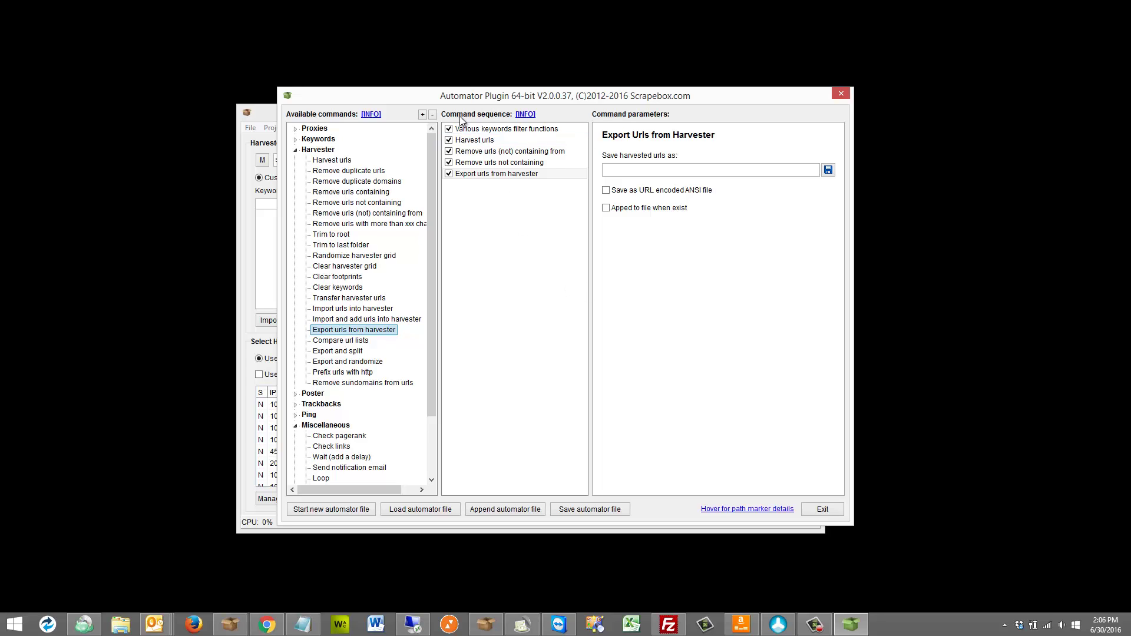
drag(492, 103, 628, 113)
Step: Try Unicode as the default export file format, revert it to ANSI, and return to the Automator
click(391, 112)
click(342, 128)
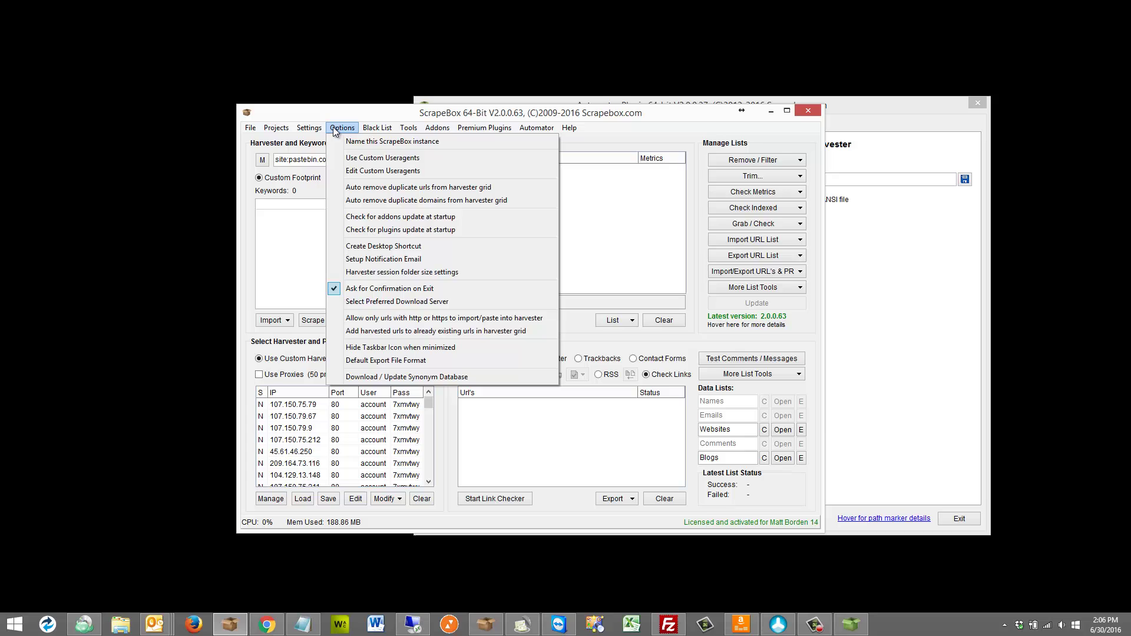
click(386, 360)
click(524, 334)
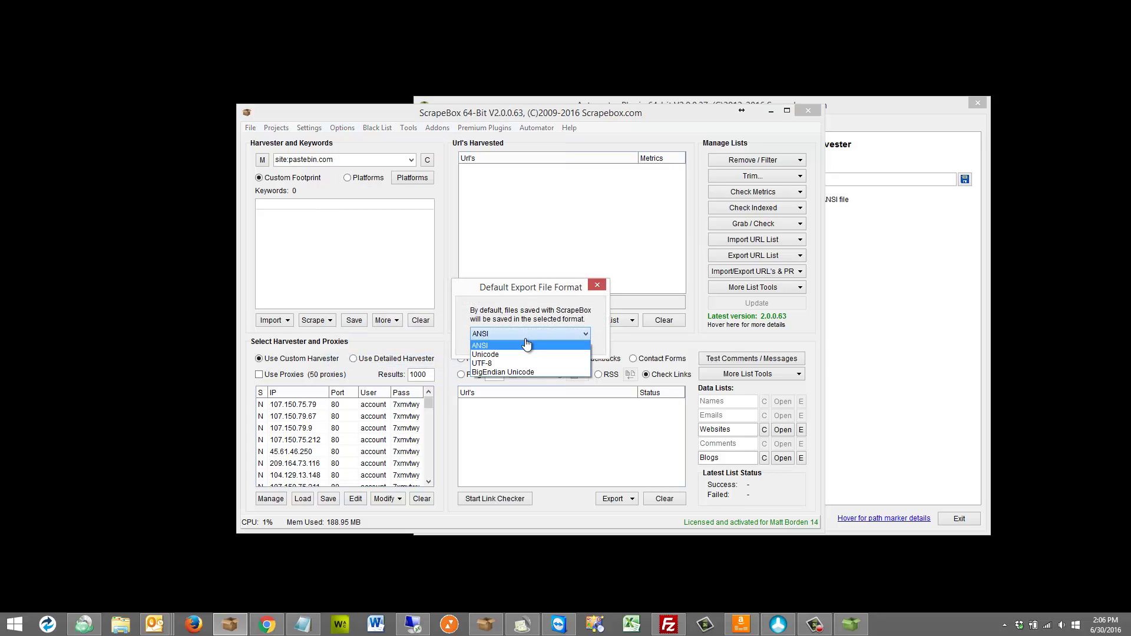
click(525, 356)
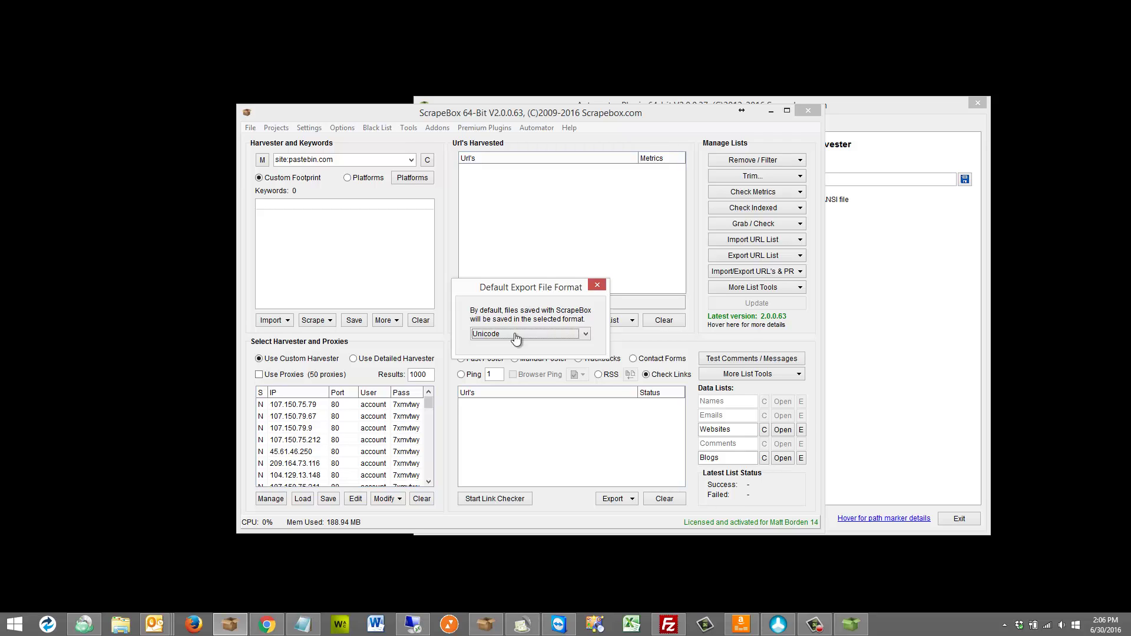
click(548, 334)
click(544, 352)
click(597, 285)
click(959, 257)
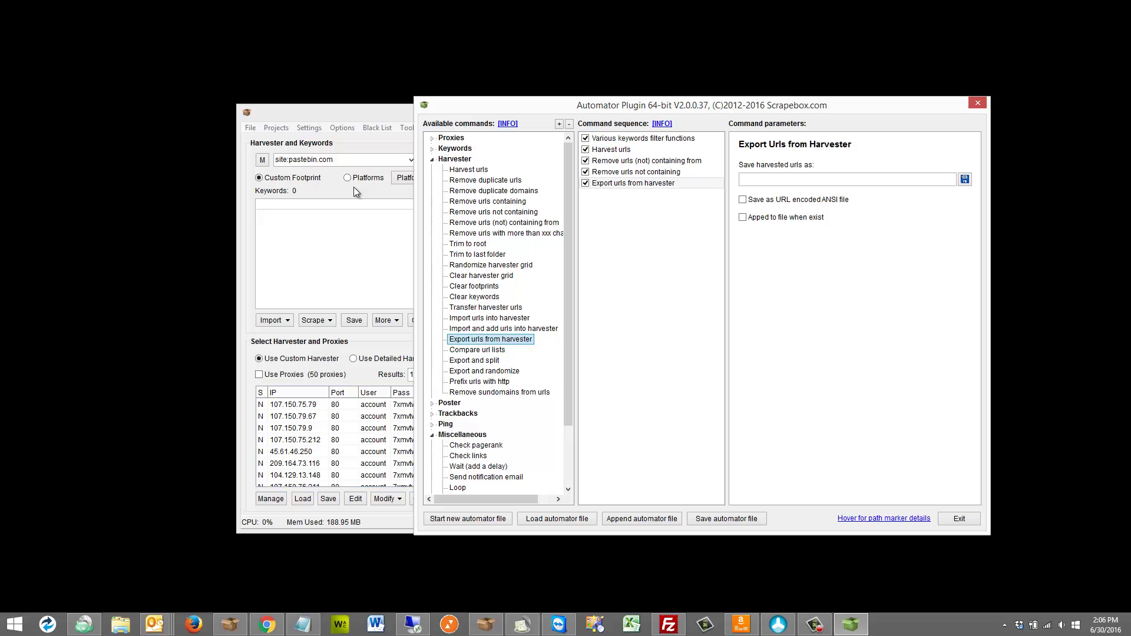
Step: Save harvester URL exports as a URL-encoded ANSI file and append Post content as step six
click(690, 185)
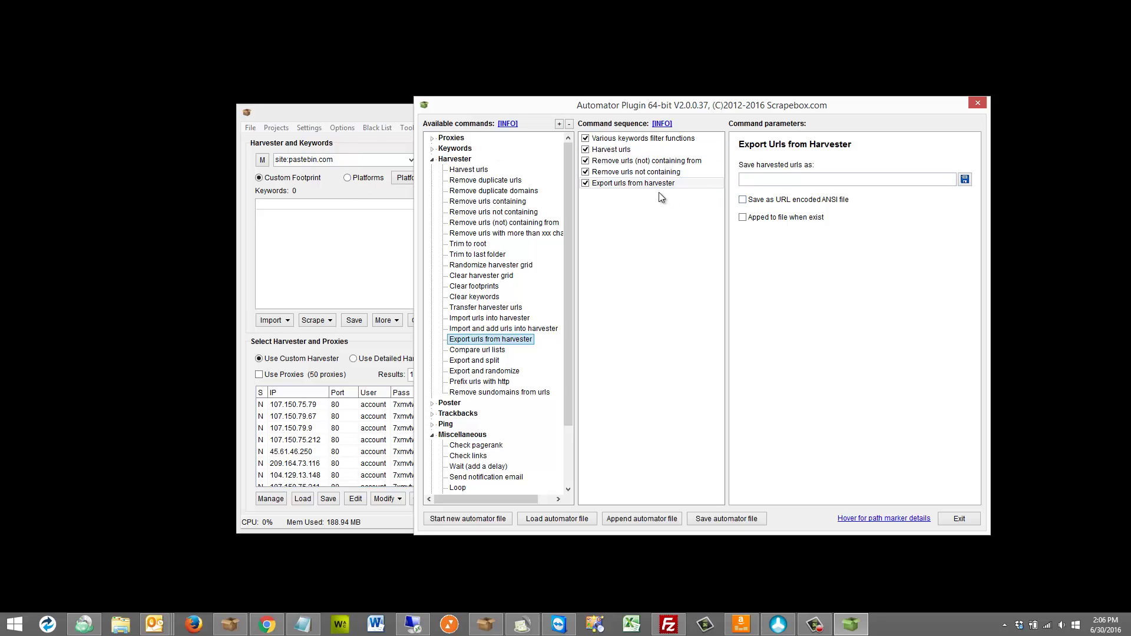
click(764, 203)
click(432, 159)
click(432, 169)
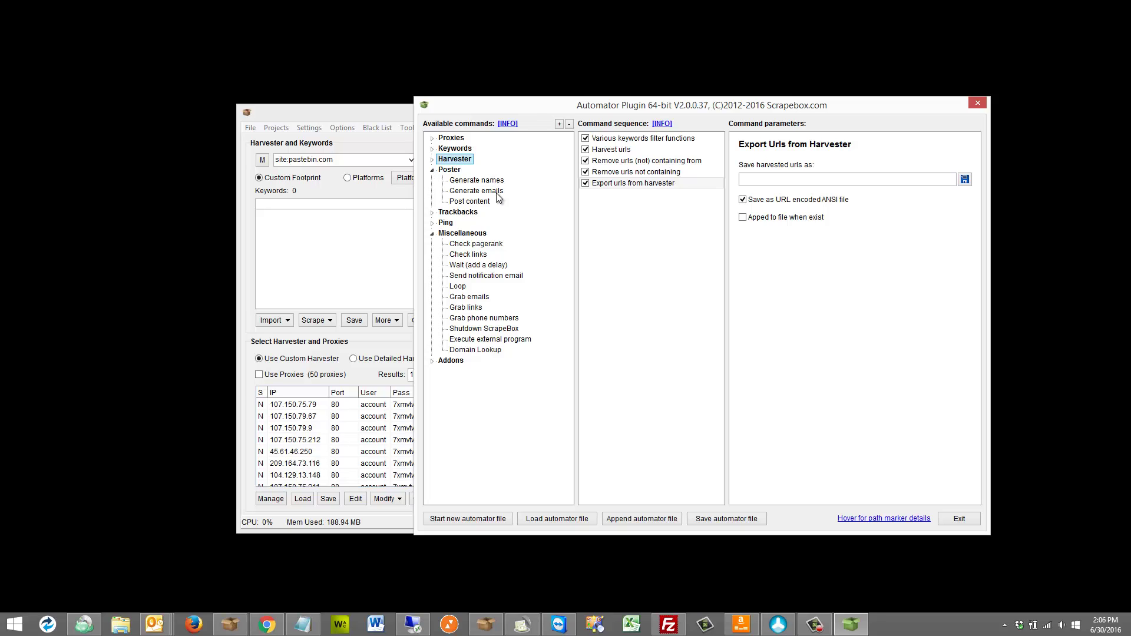
double_click(480, 202)
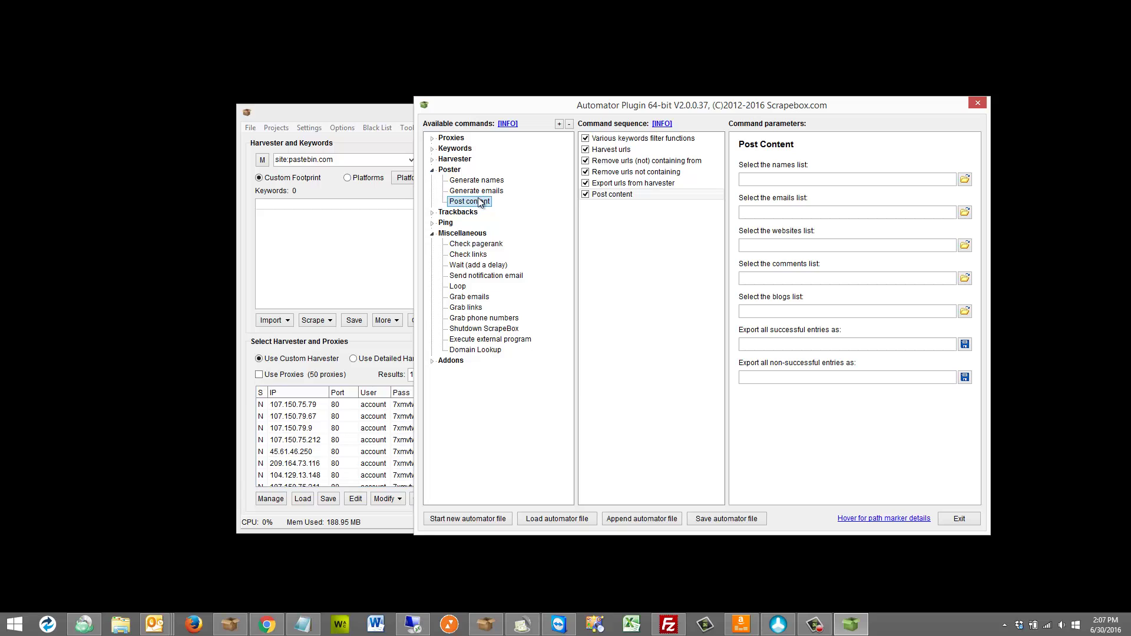
Step: Switch the main window's poster mode to Trackbacks and collapse the Poster, Trackbacks and Ping groups
double_click(447, 170)
click(432, 180)
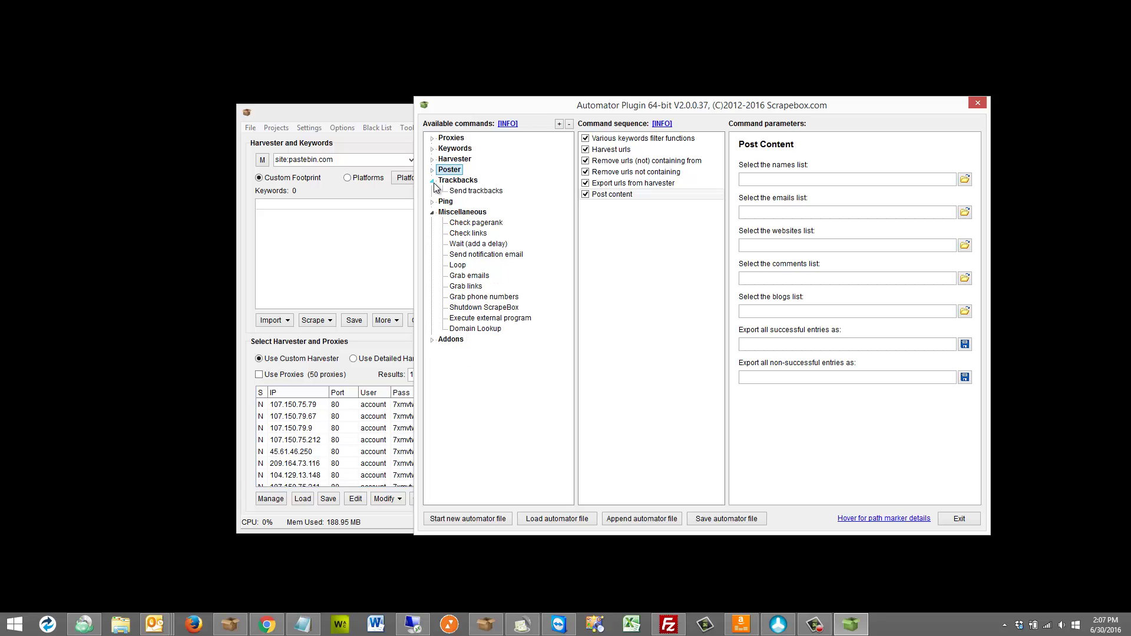
click(402, 228)
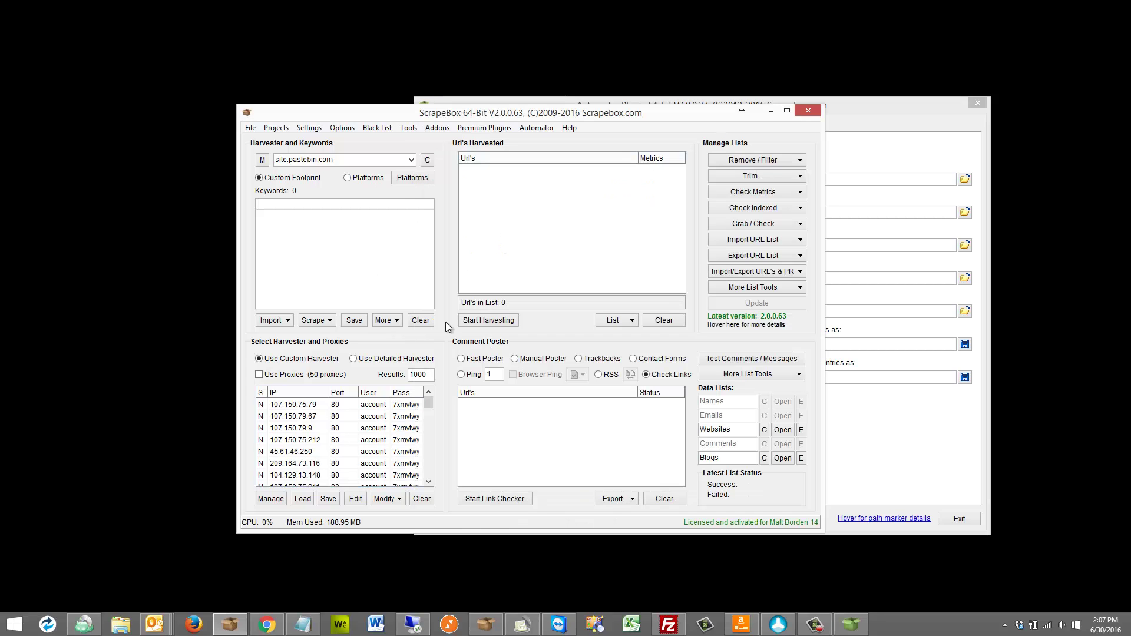
click(477, 359)
click(601, 358)
click(913, 420)
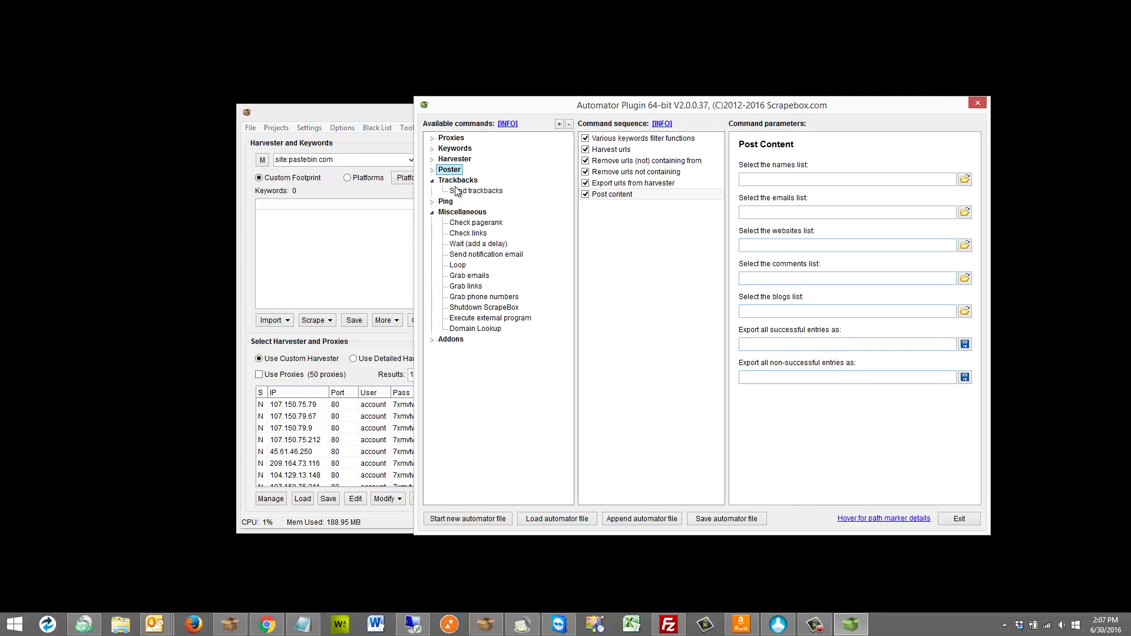
click(432, 181)
click(432, 192)
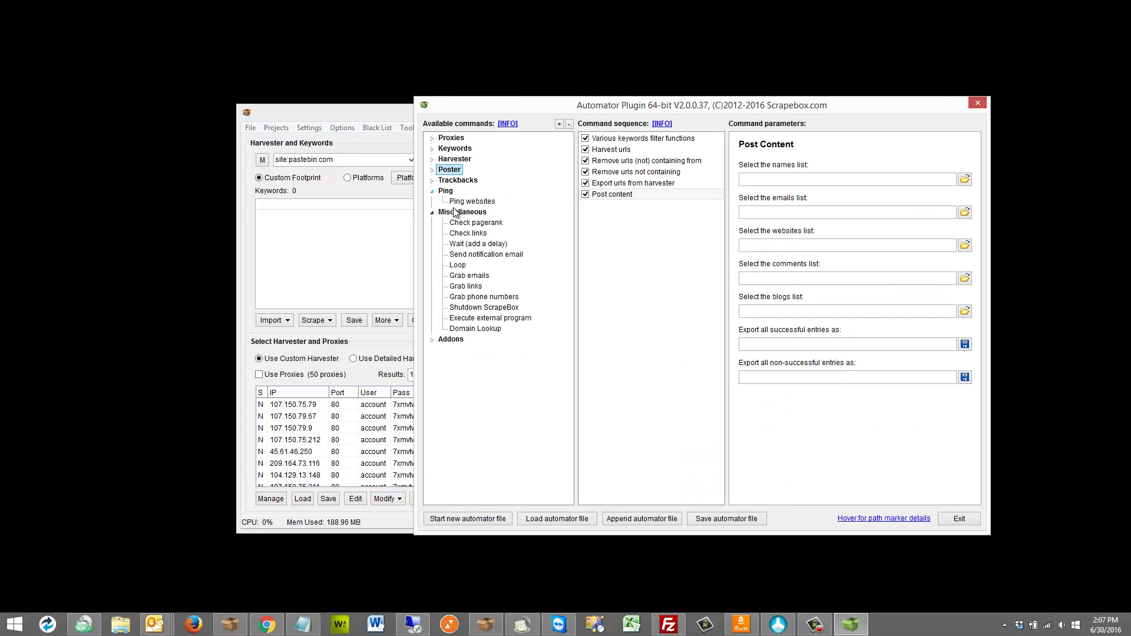
click(465, 201)
click(432, 192)
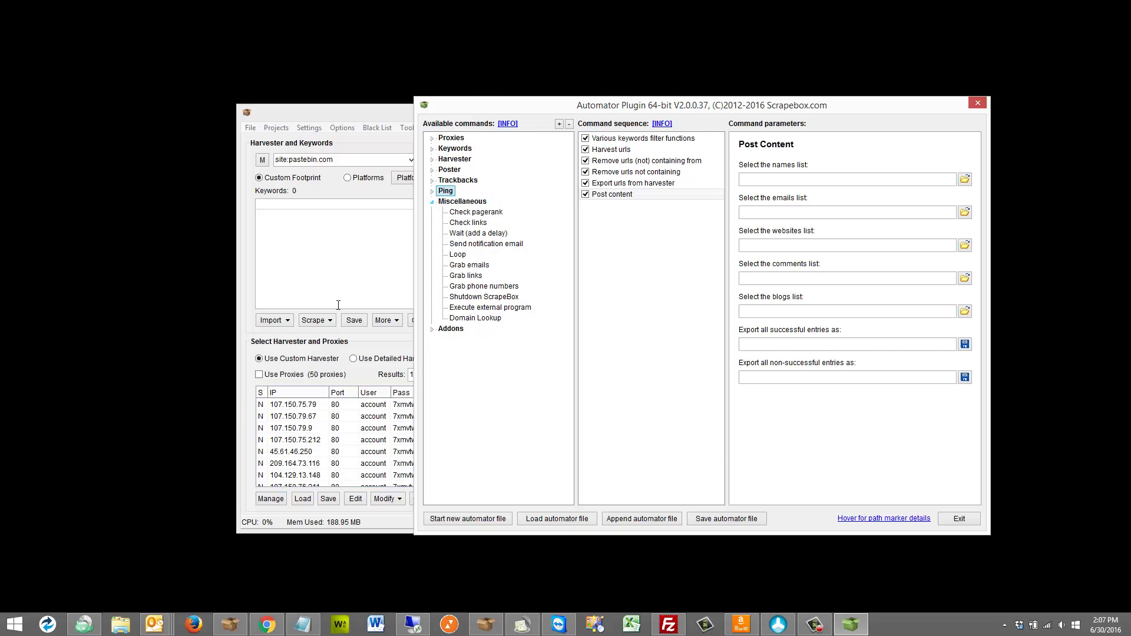
key(alt+Tab)
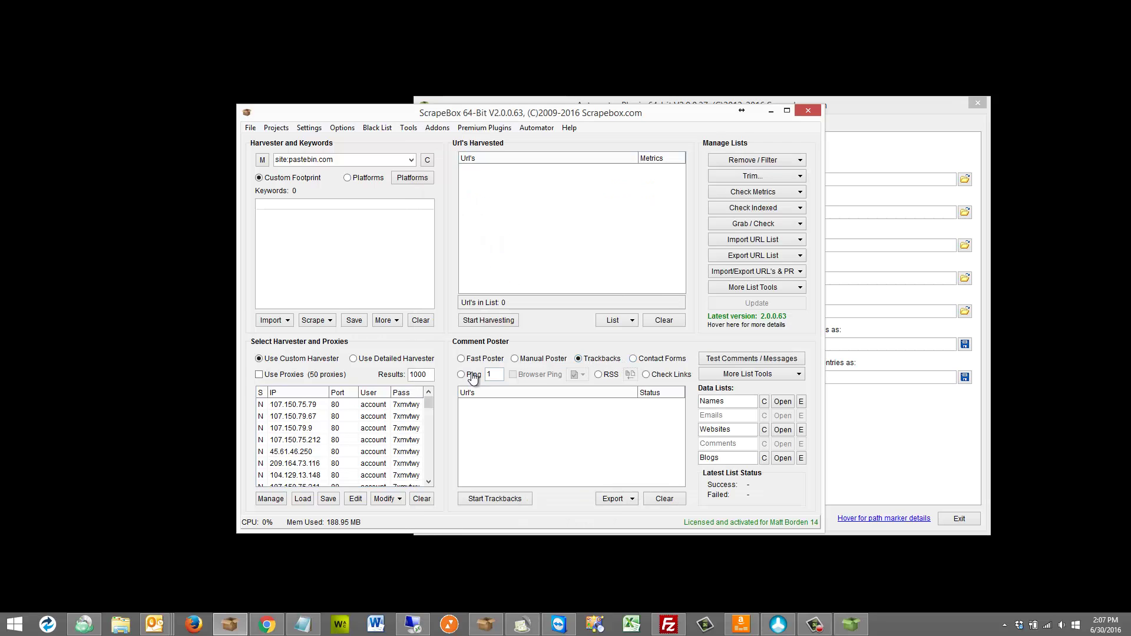
Step: Select the Check pagerank command and compare it with the main window's metrics-checking options
click(868, 410)
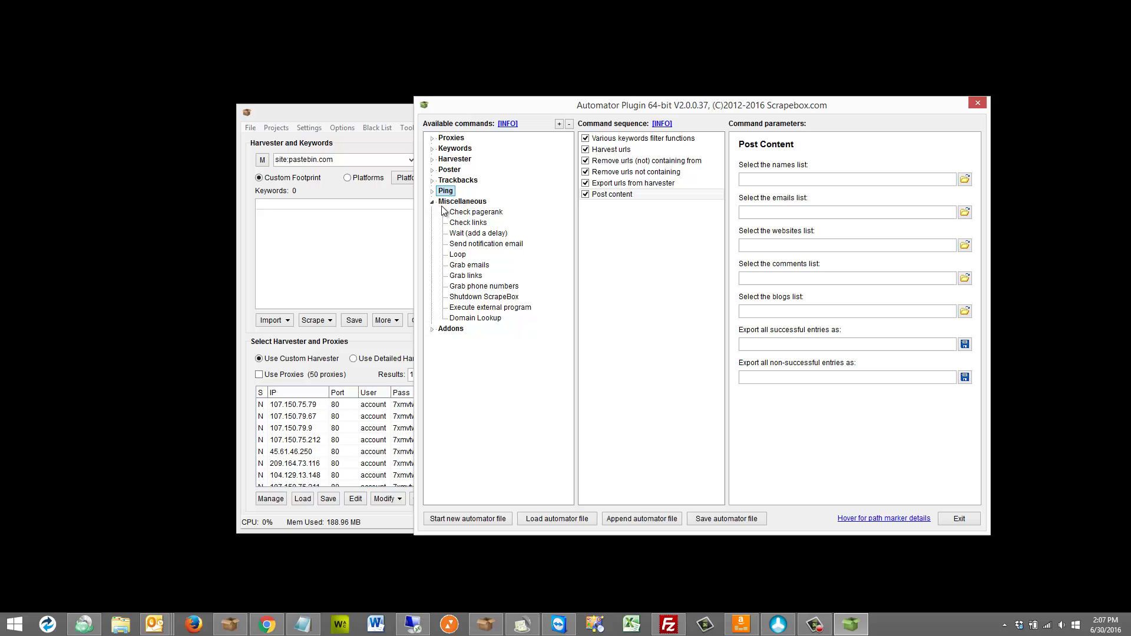
click(479, 213)
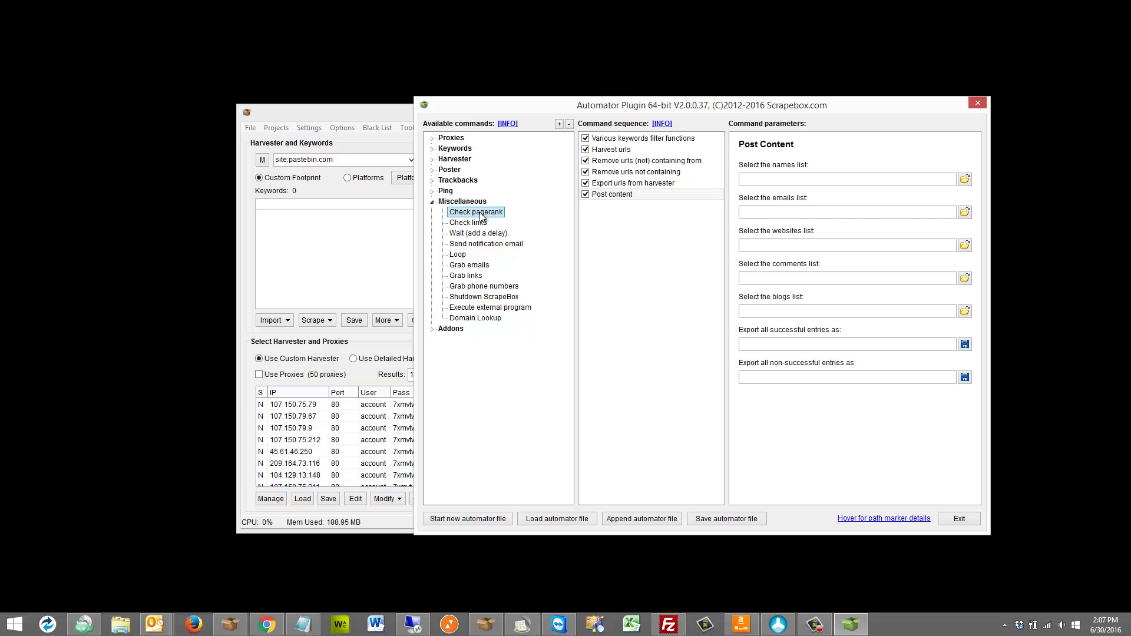
click(407, 235)
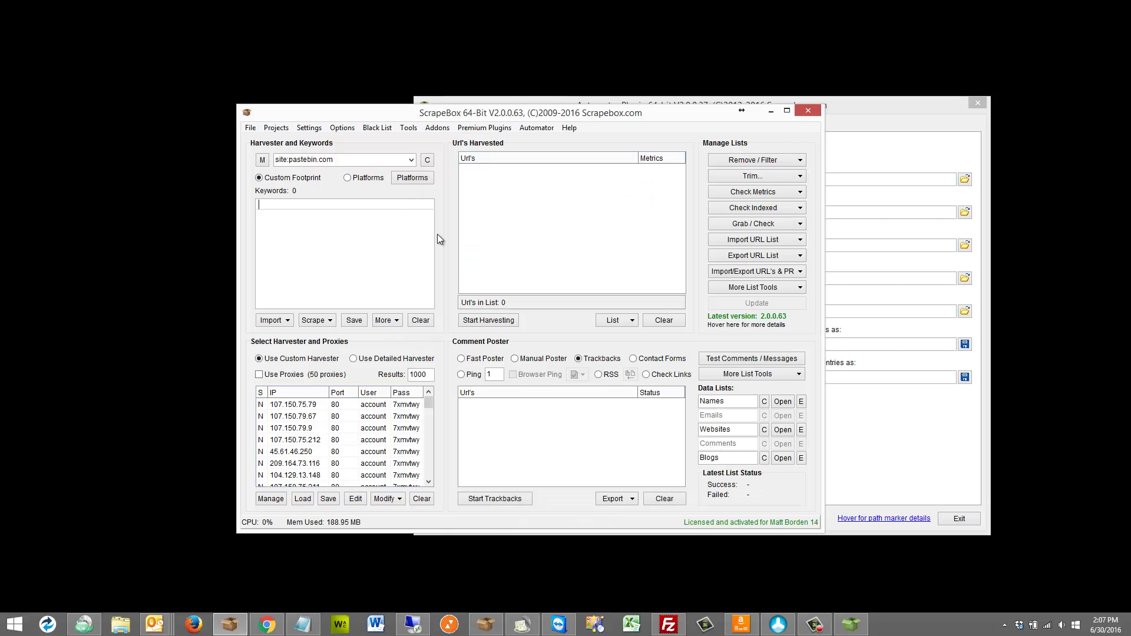
click(766, 196)
click(844, 147)
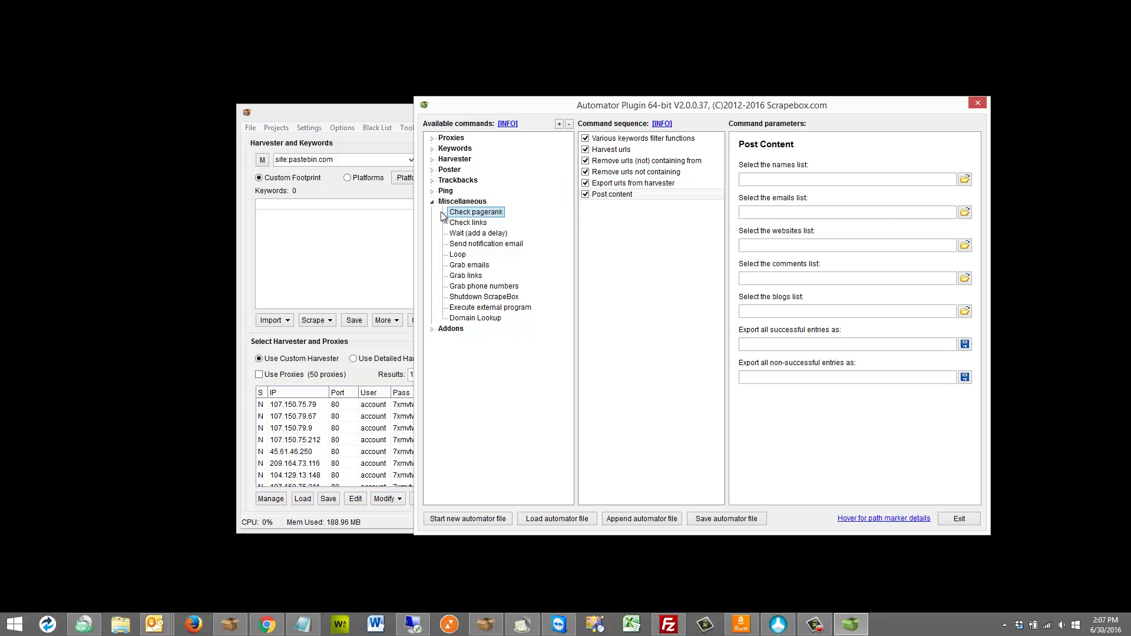
Step: Review the Yandex metrics-checking choices, then select the Check links command in the Automator
click(327, 224)
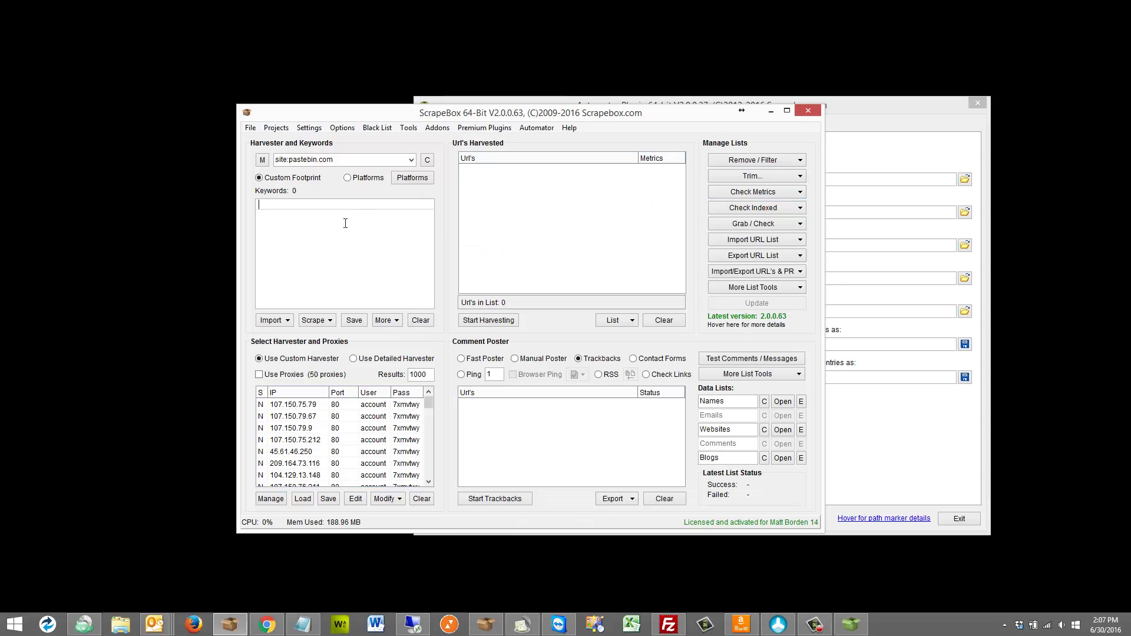
click(781, 193)
click(904, 409)
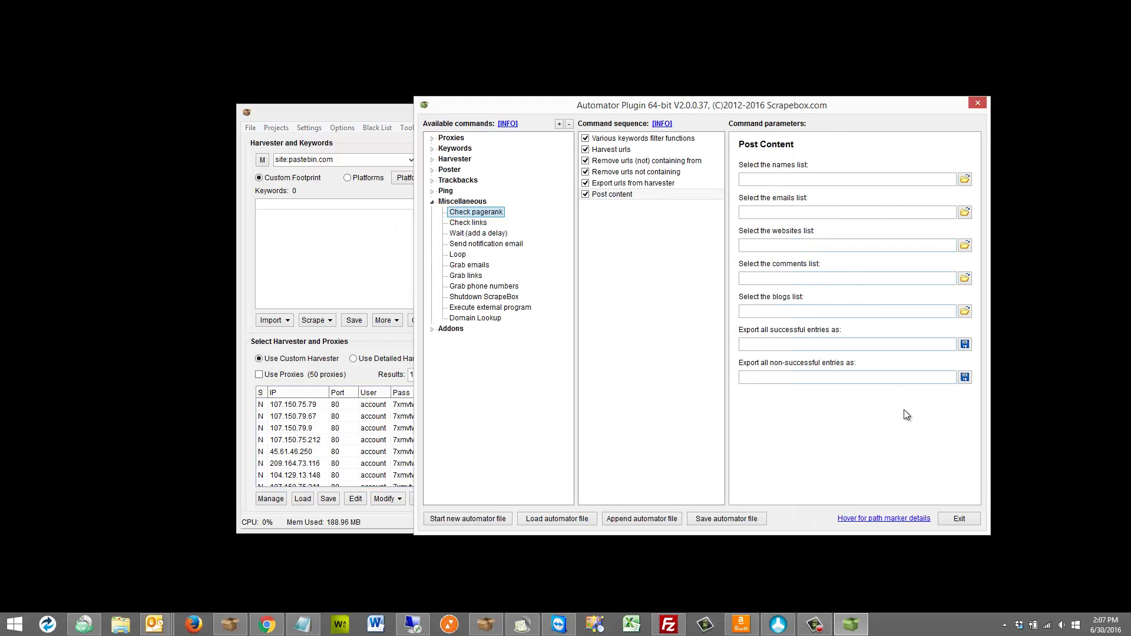
click(480, 223)
key(alt+Tab)
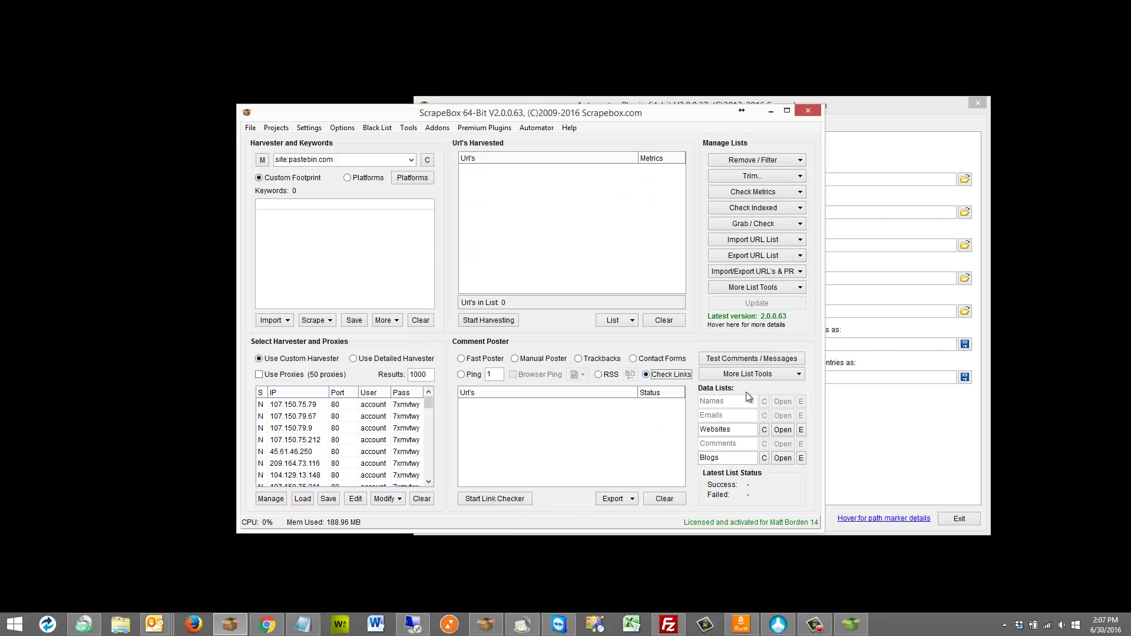
click(893, 420)
Step: Add a Wait (add a delay) step to the sequence, leaving the delay at 0 seconds
drag(478, 234, 628, 206)
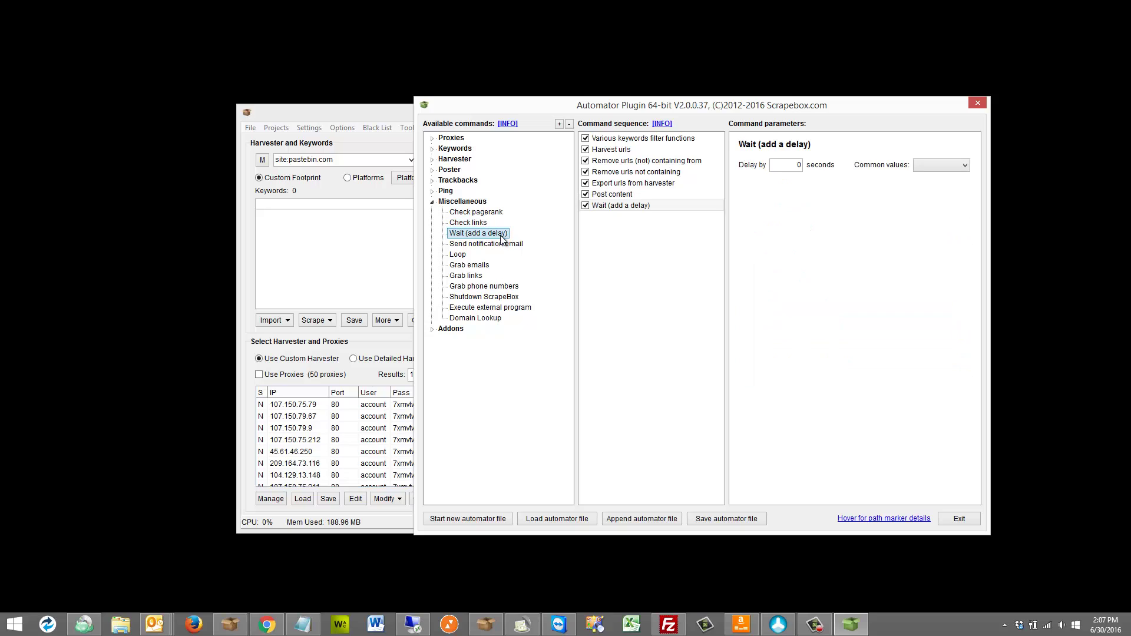
click(943, 167)
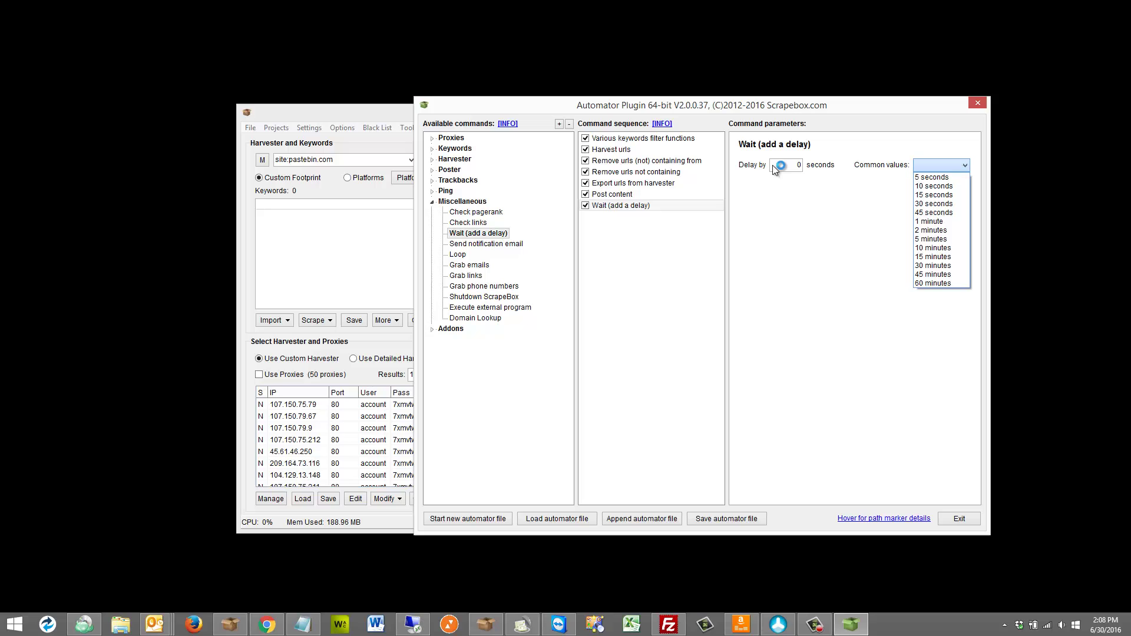
click(814, 172)
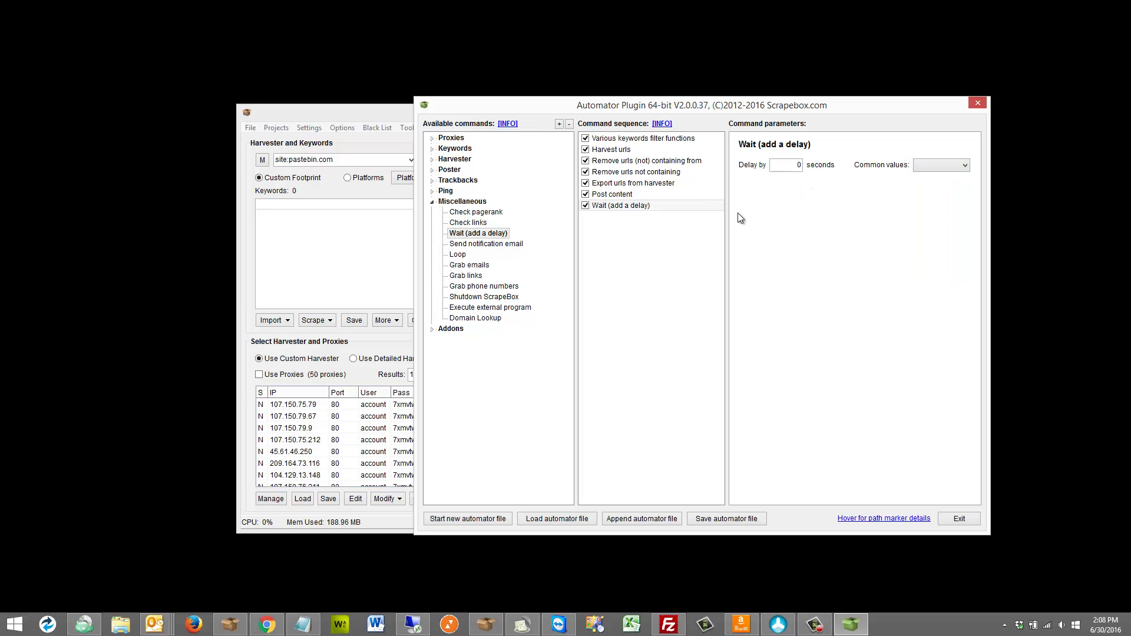
Step: Add Send notification email as the eighth step and check where notification email is set up
click(507, 247)
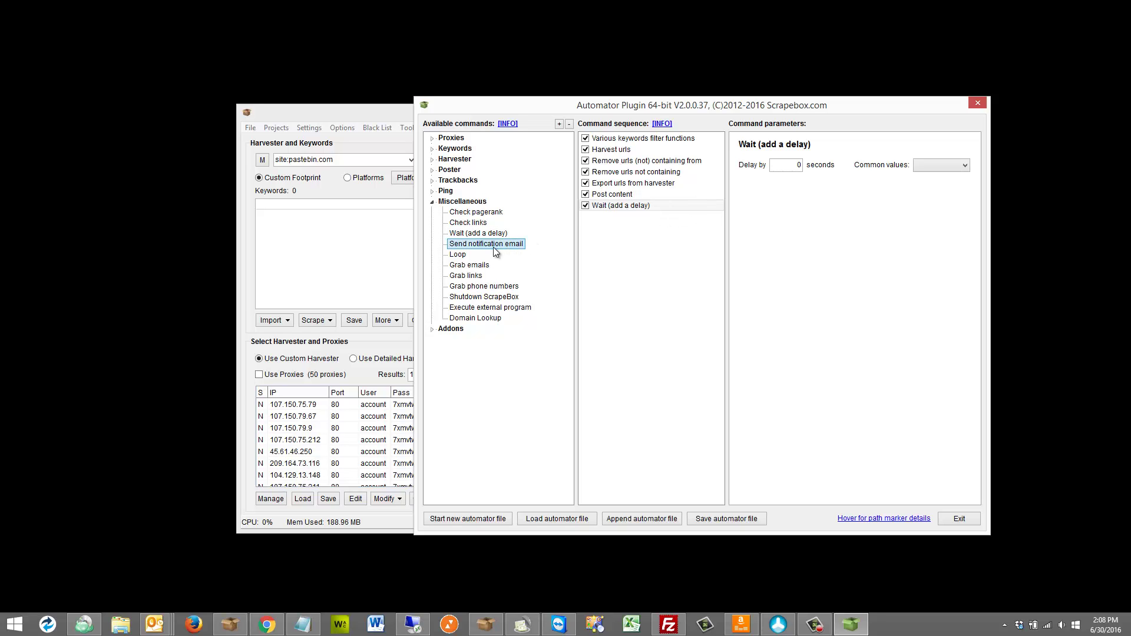
double_click(494, 245)
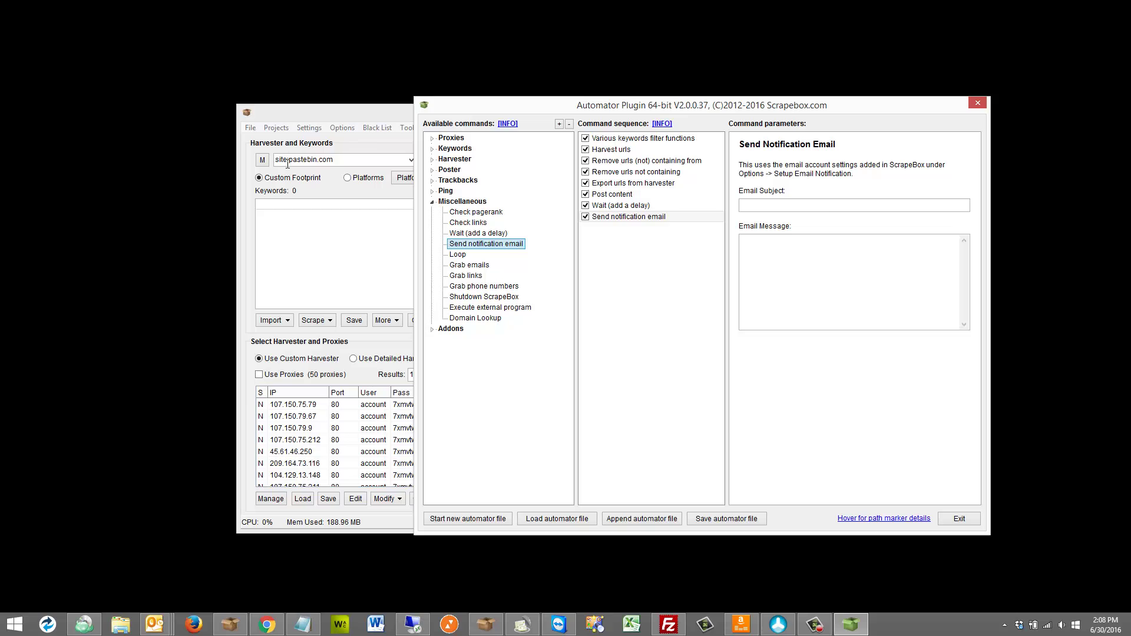
click(348, 131)
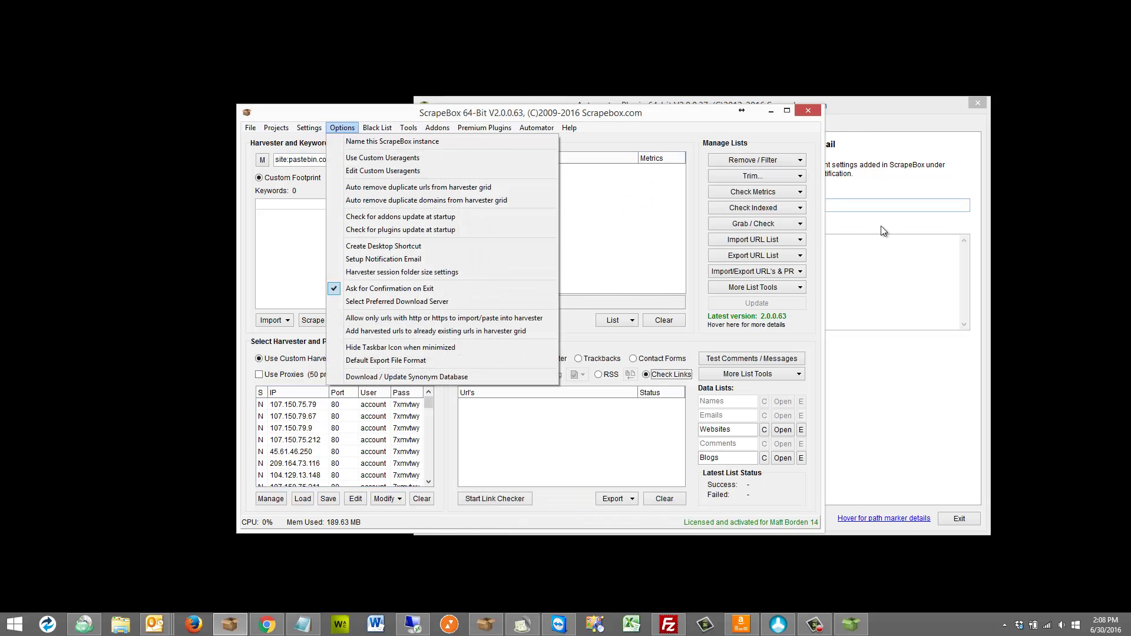
click(882, 171)
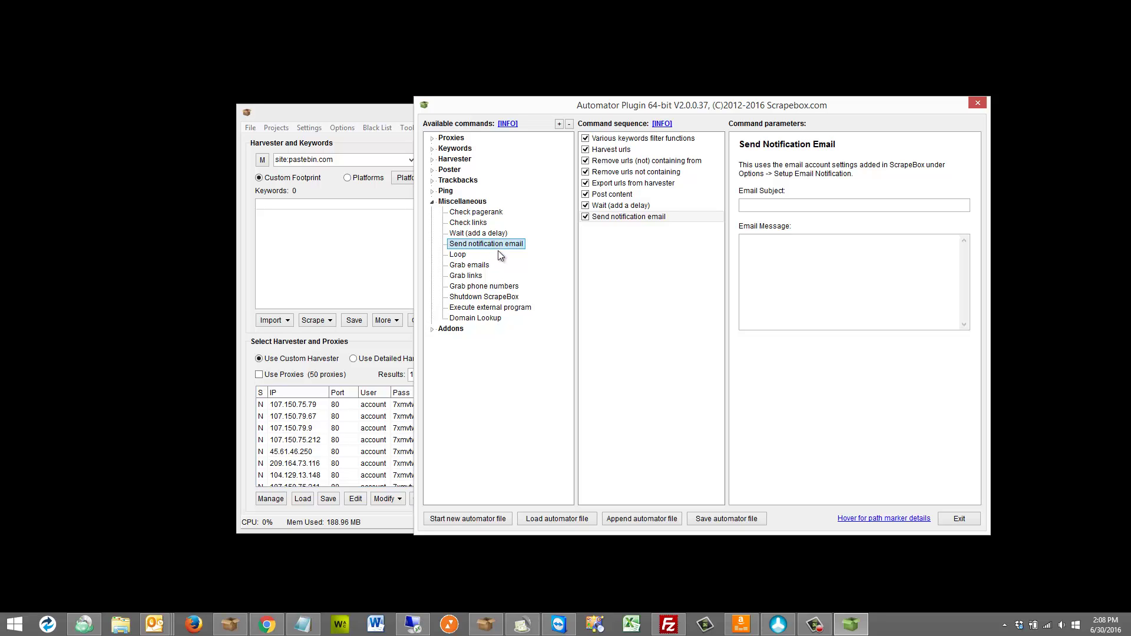
Step: Add Loop, Execute external program and Domain Lookup as steps nine to eleven of the sequence
click(465, 258)
double_click(465, 262)
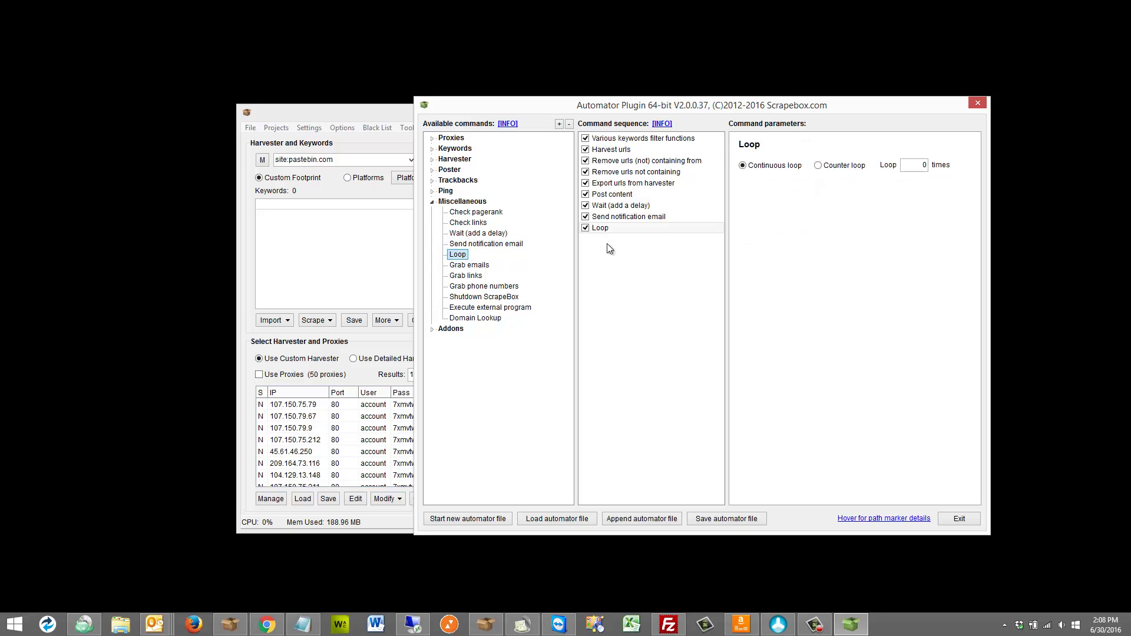
click(510, 300)
double_click(521, 309)
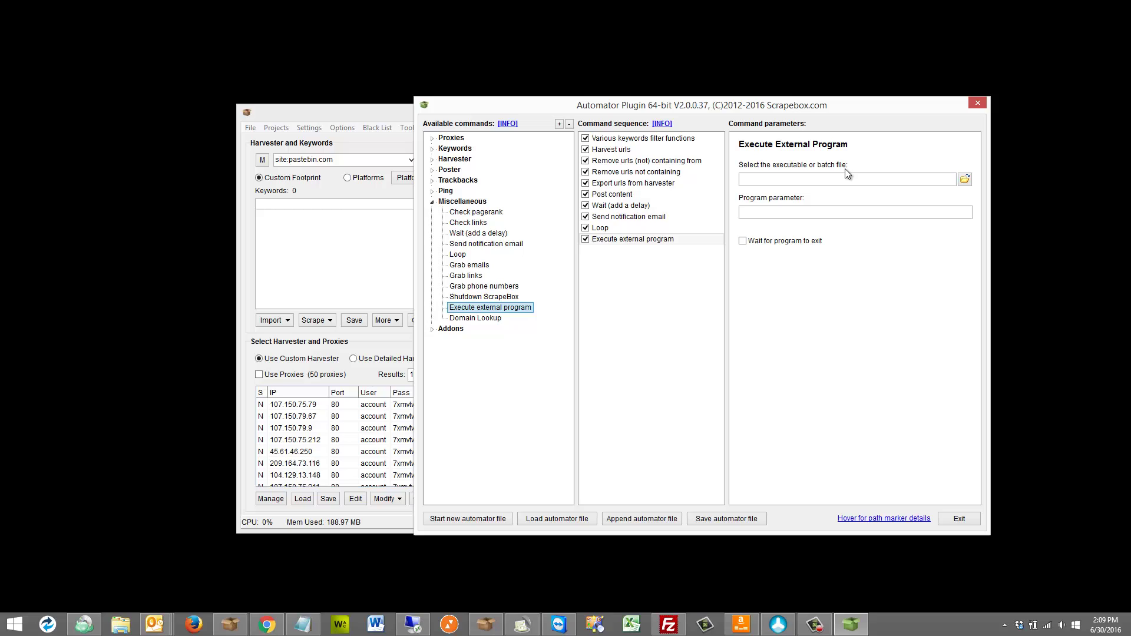
click(776, 182)
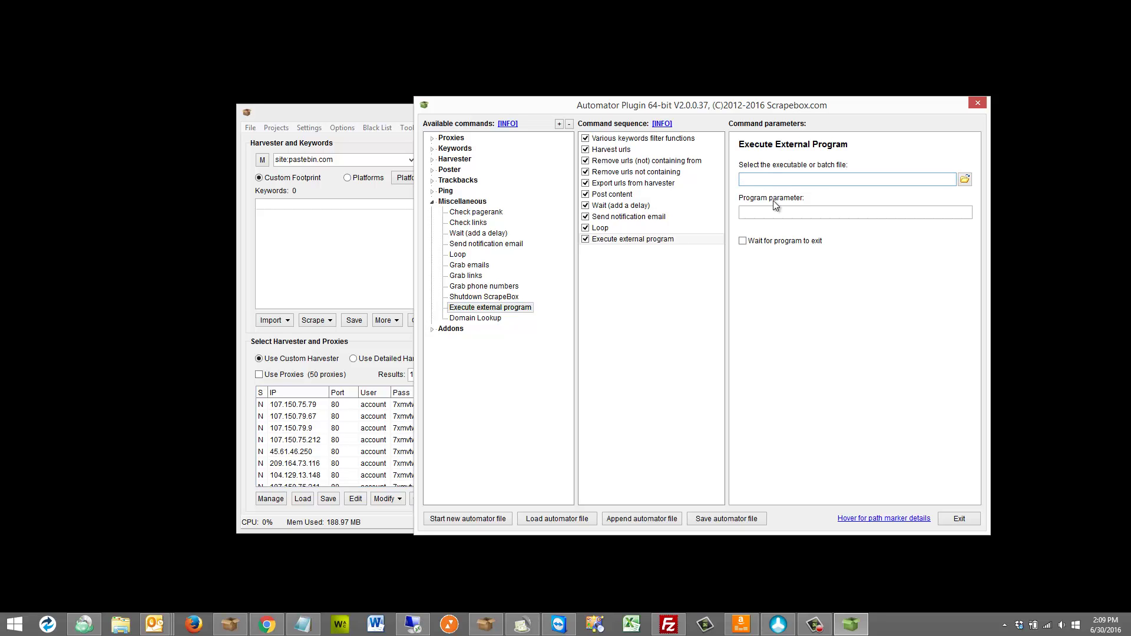
double_click(491, 319)
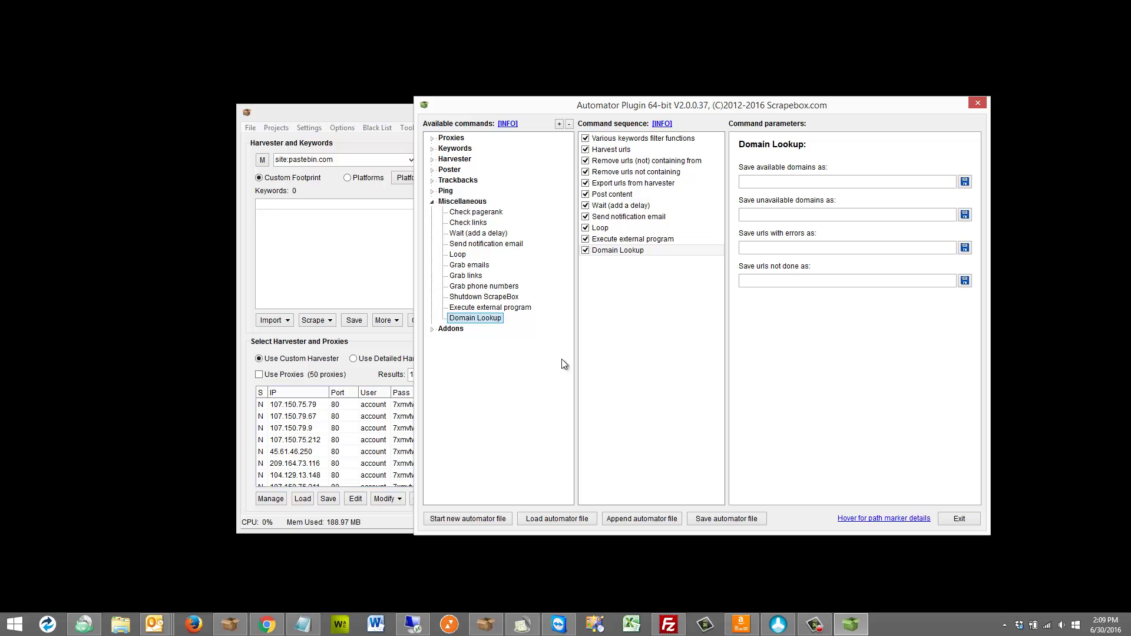
Step: Expand the Addons branch of the Available commands tree
click(432, 329)
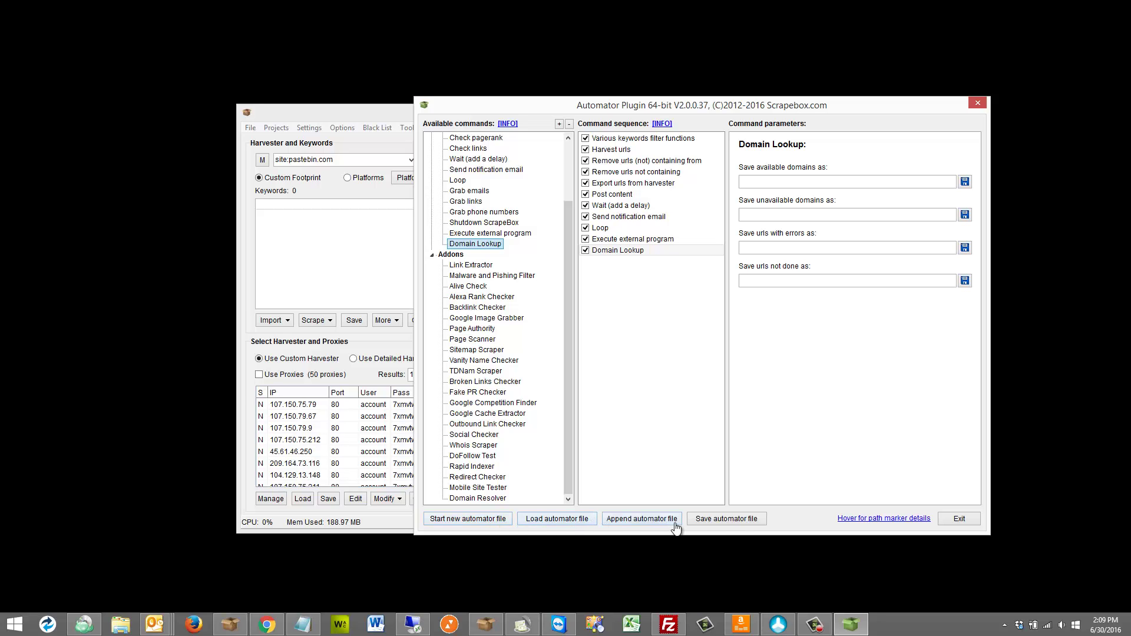
Step: Move Domain Lookup up to seventh, after Post content, and Harvest urls down to fifth
drag(615, 251, 613, 205)
drag(616, 186, 634, 206)
drag(619, 149, 631, 184)
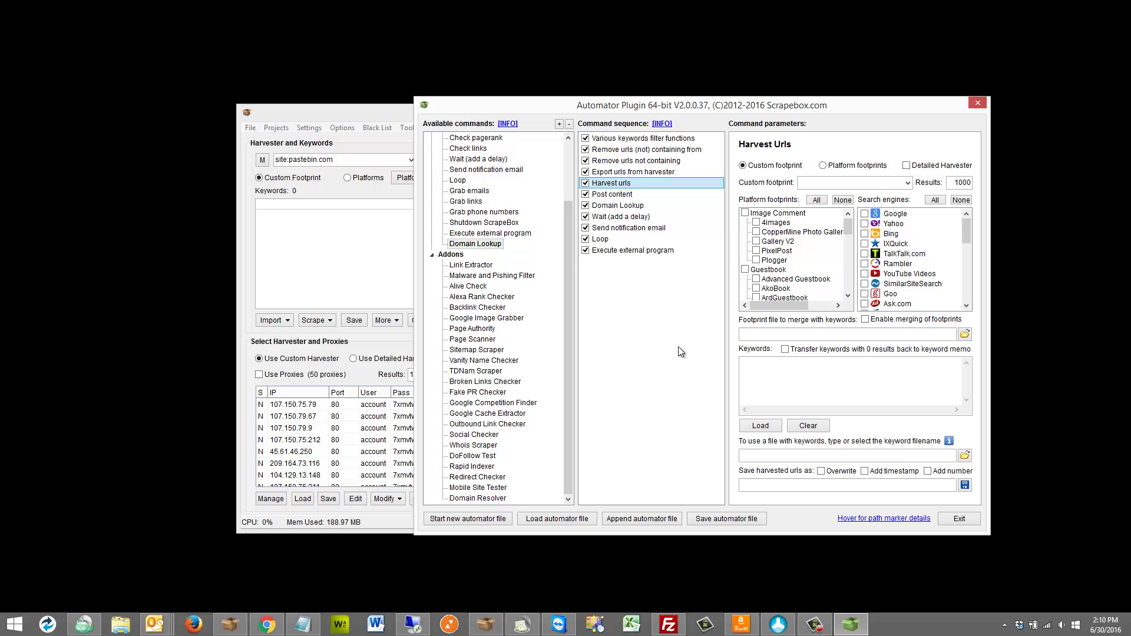
Step: Select the Execute external program step in the Command sequence to view its parameters
click(655, 254)
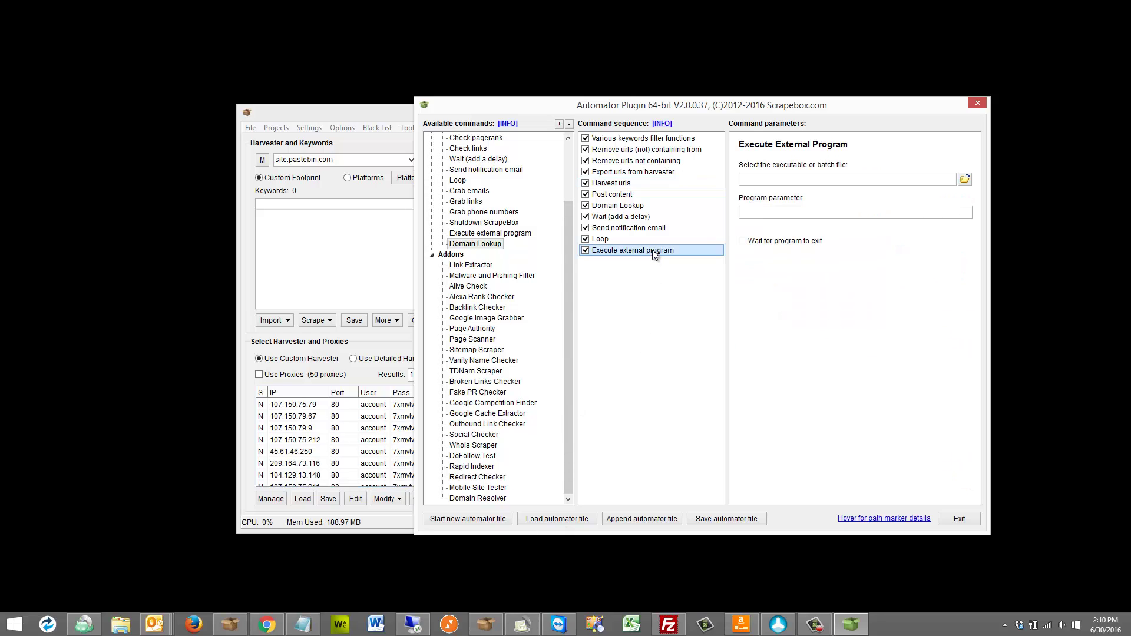